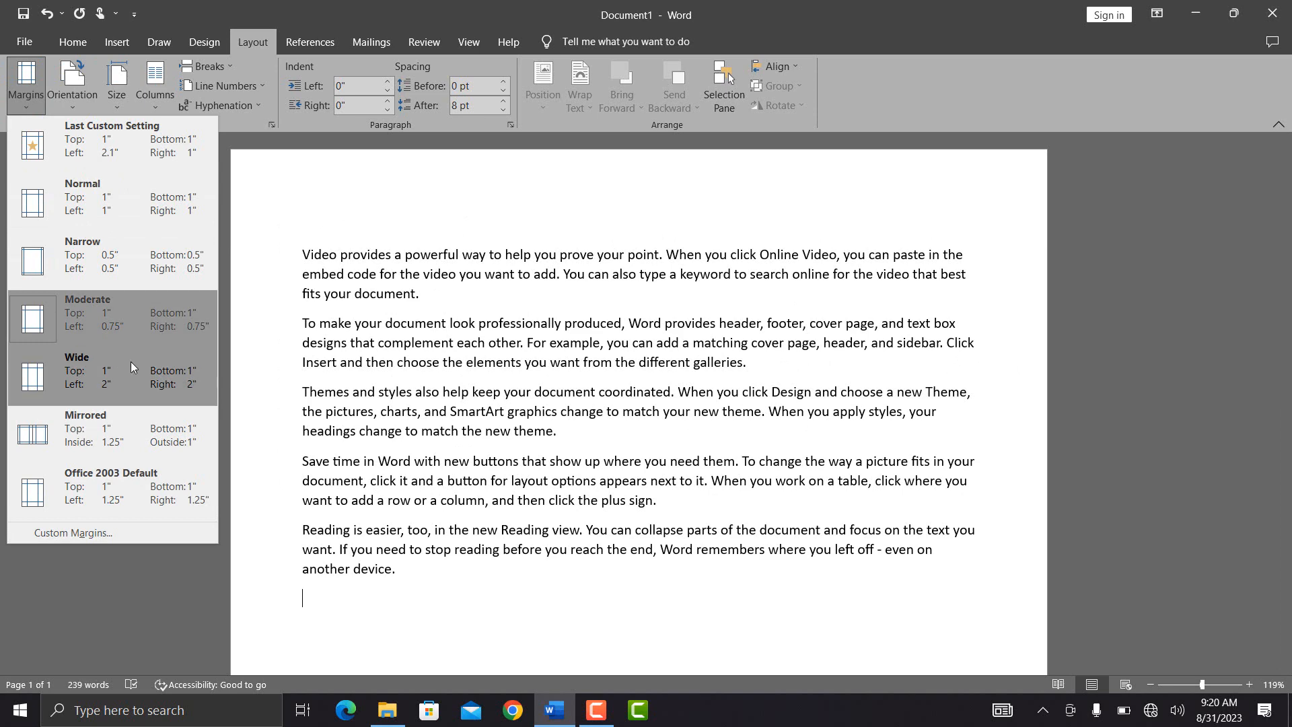
- Apply the Wide margin preset to the document, and replace it with the Mirrored margins
click(131, 361)
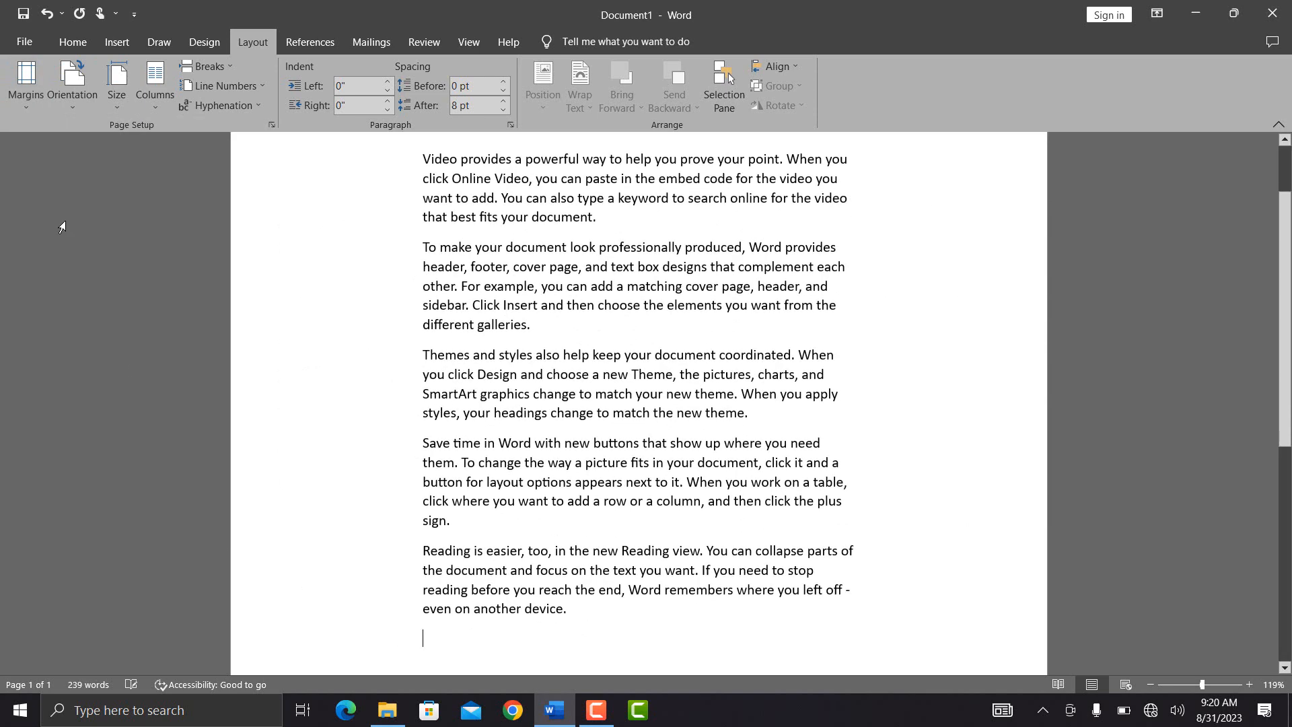
click(39, 87)
click(87, 423)
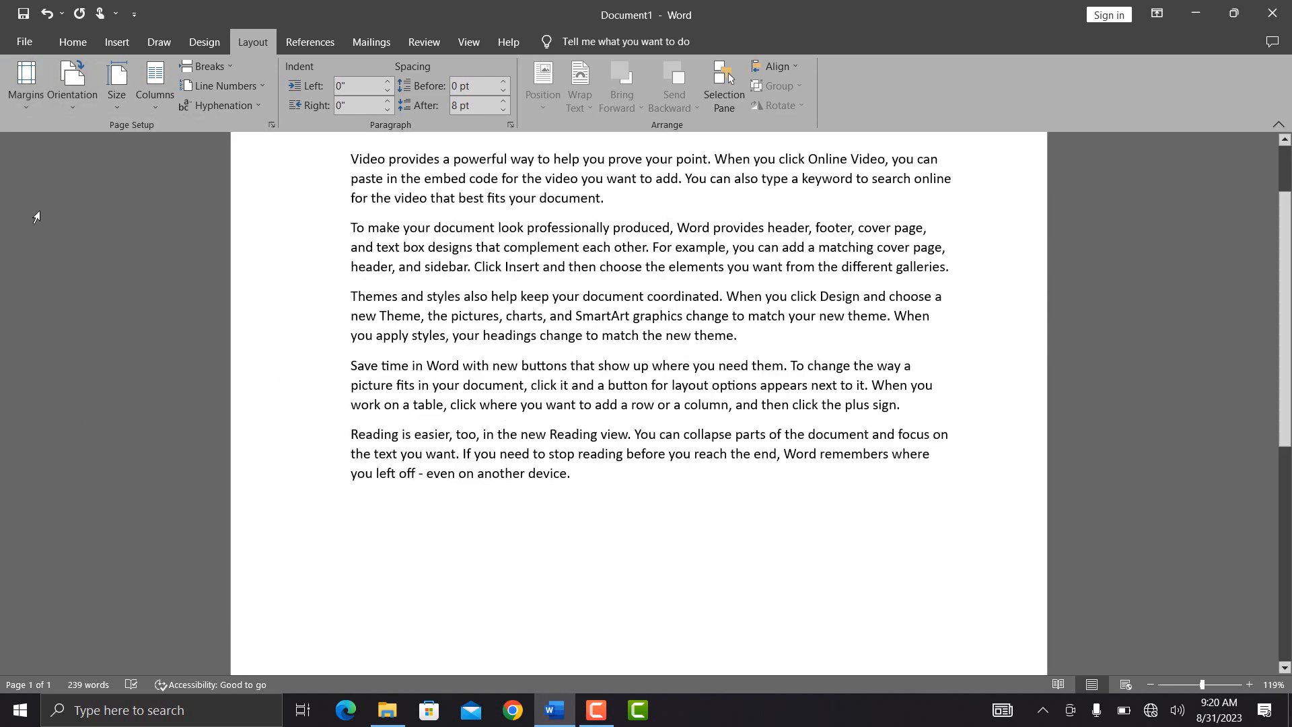
- Customize the mirrored margins with a top margin of 0.9" and an inside margin of 1"
click(26, 108)
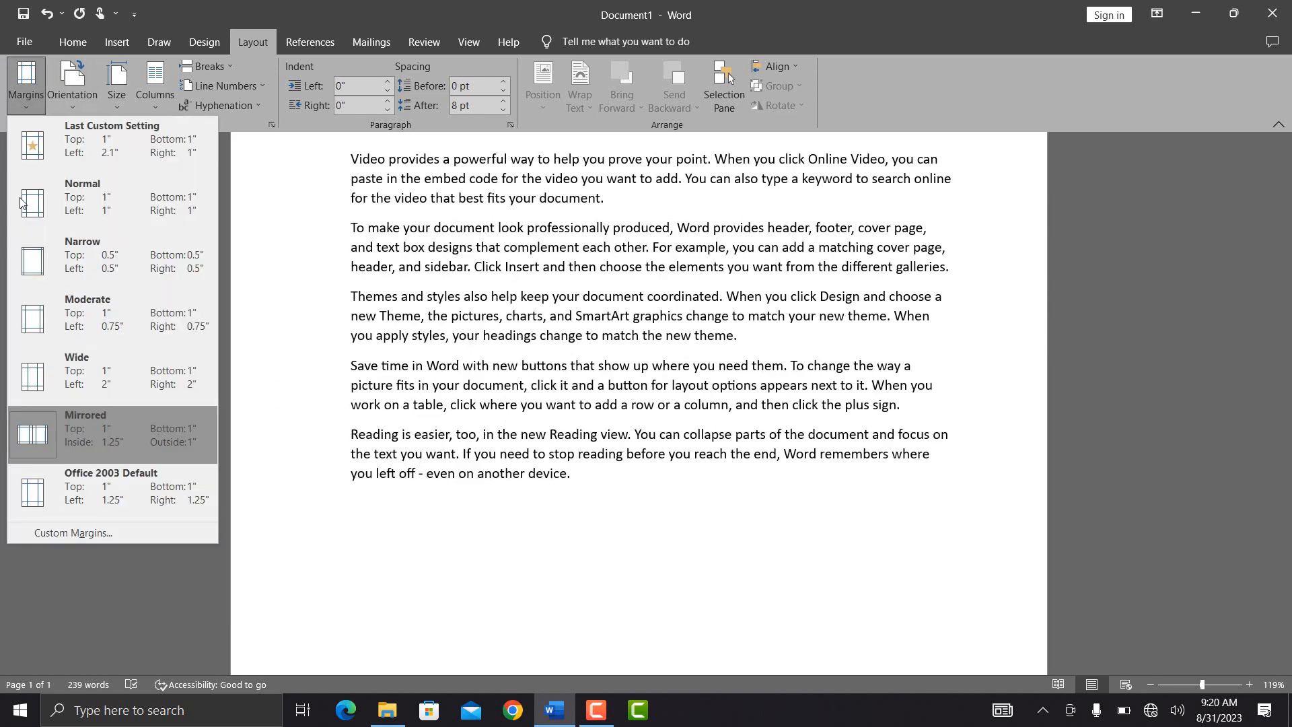
click(88, 531)
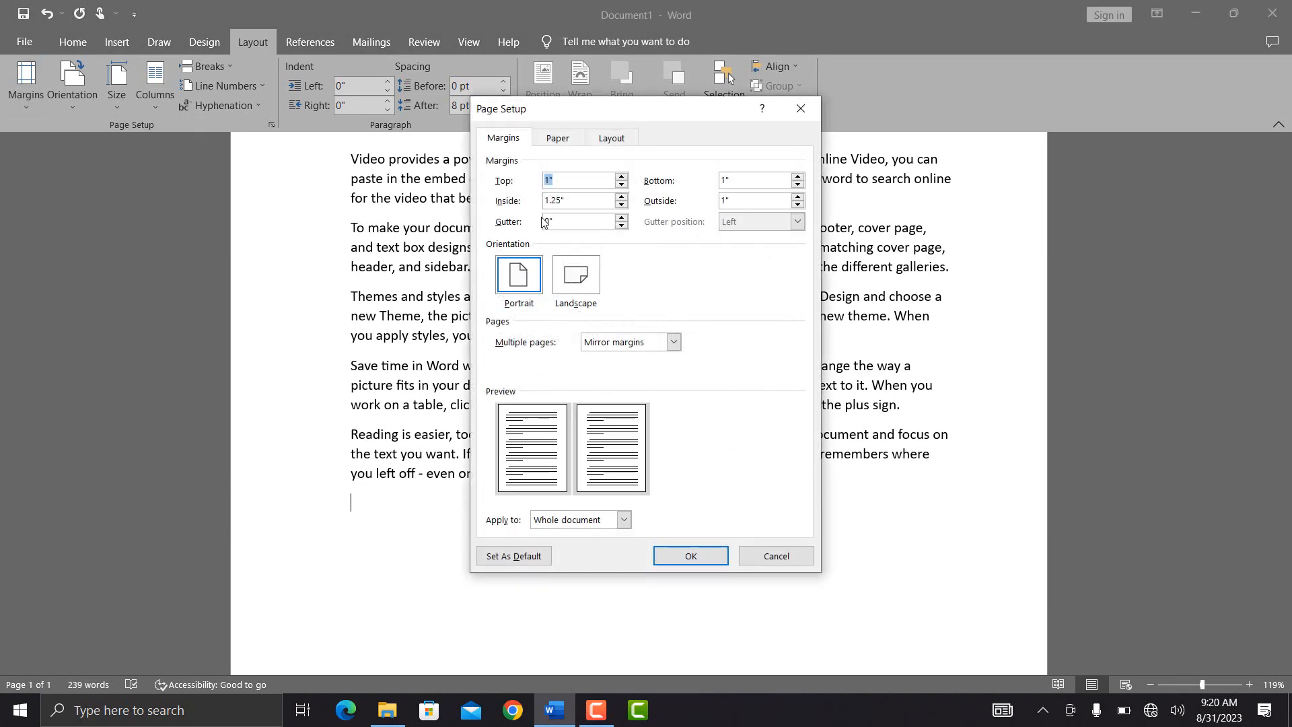
click(622, 183)
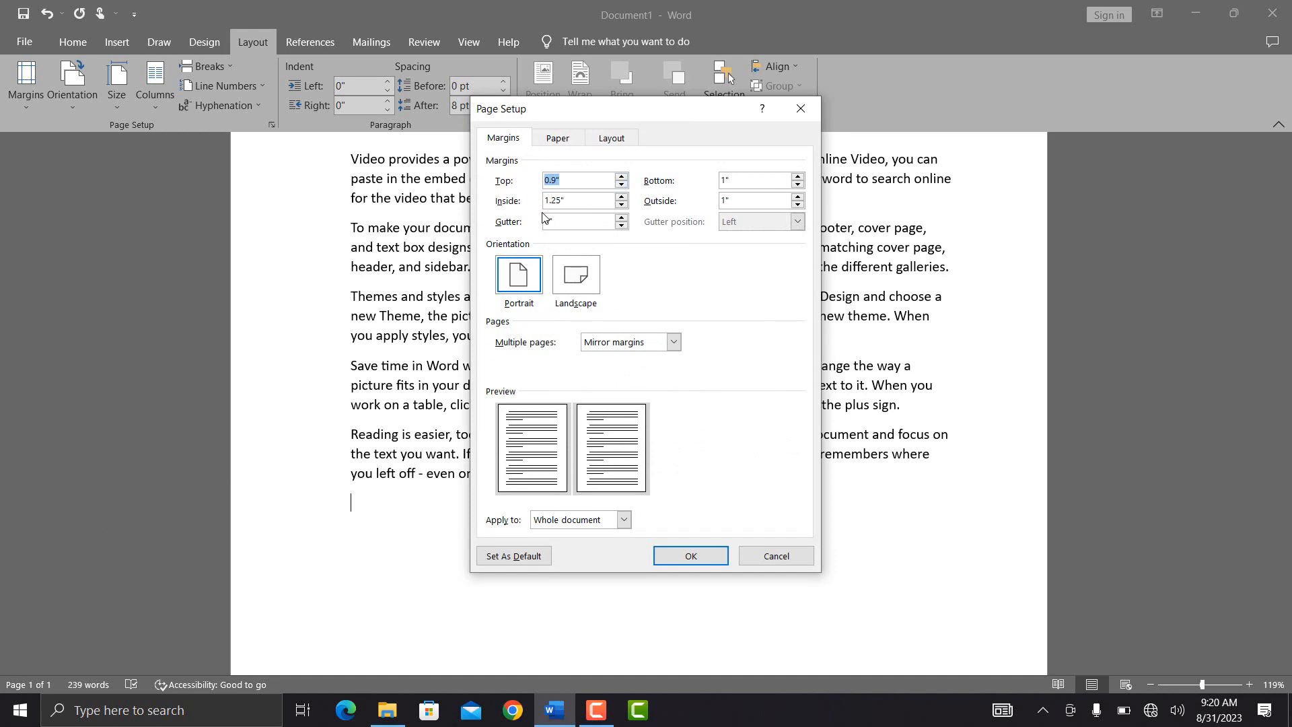
click(621, 206)
click(621, 206)
- Preview the landscape orientation in the page setup, return it to portrait and apply the custom margins to the whole document
click(588, 282)
click(531, 283)
click(583, 274)
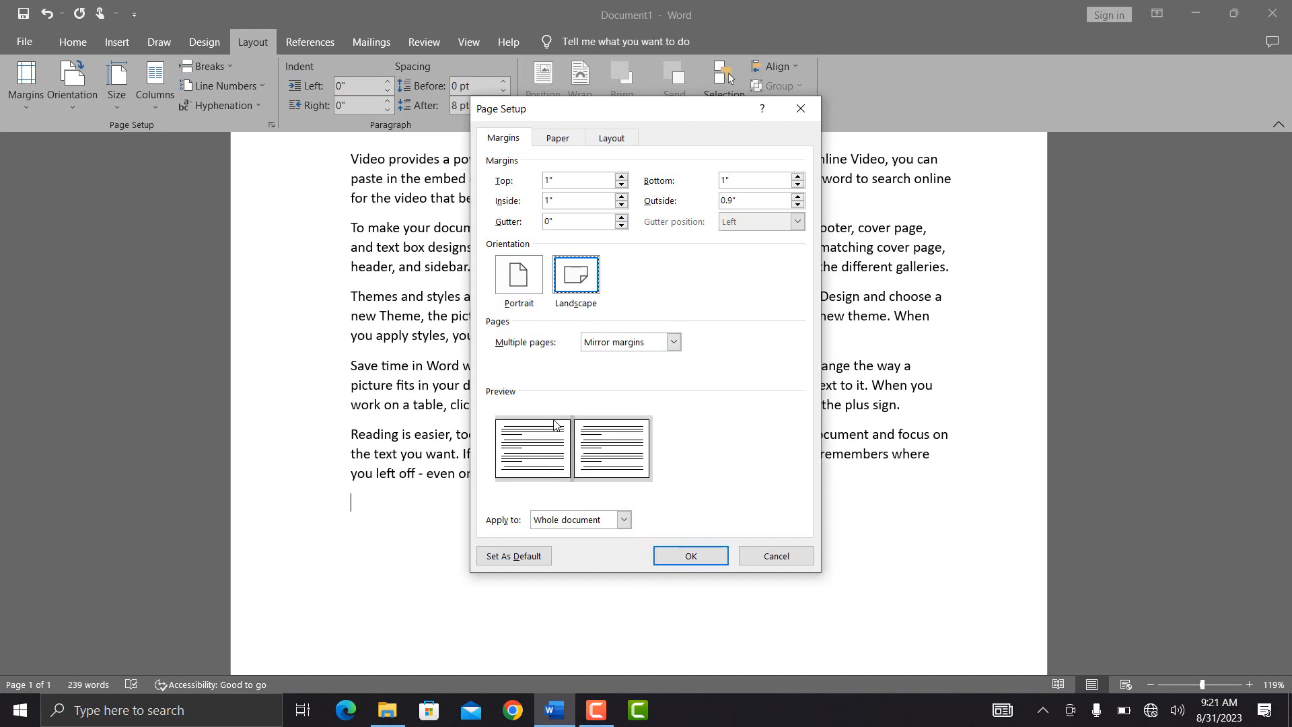
click(525, 291)
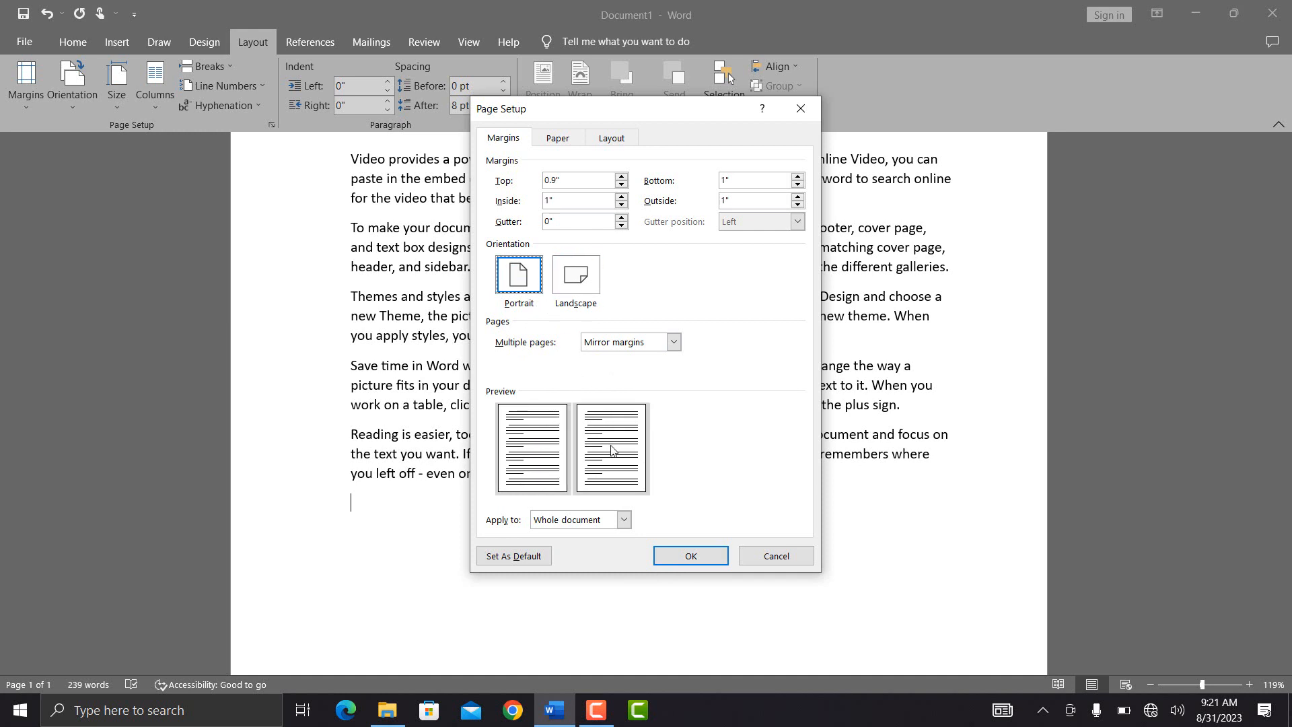
click(695, 557)
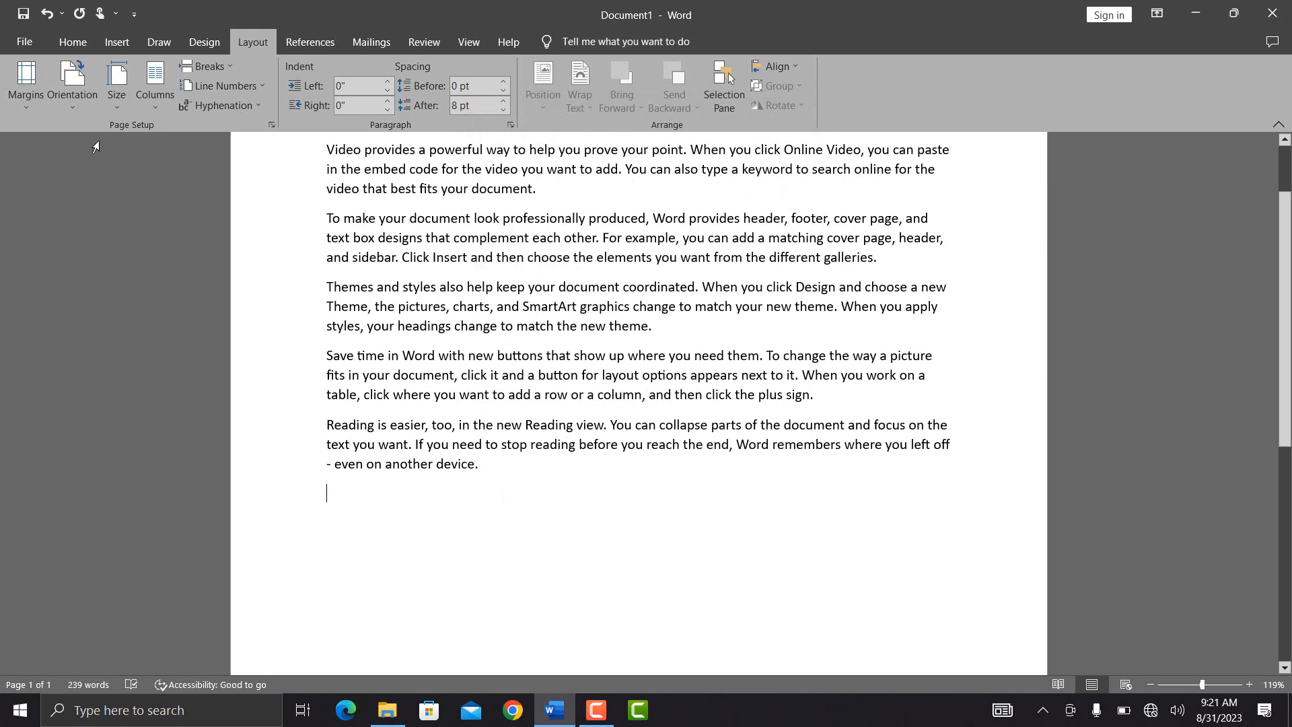
- Switch the page between landscape and portrait orientation, leaving it in landscape
click(75, 107)
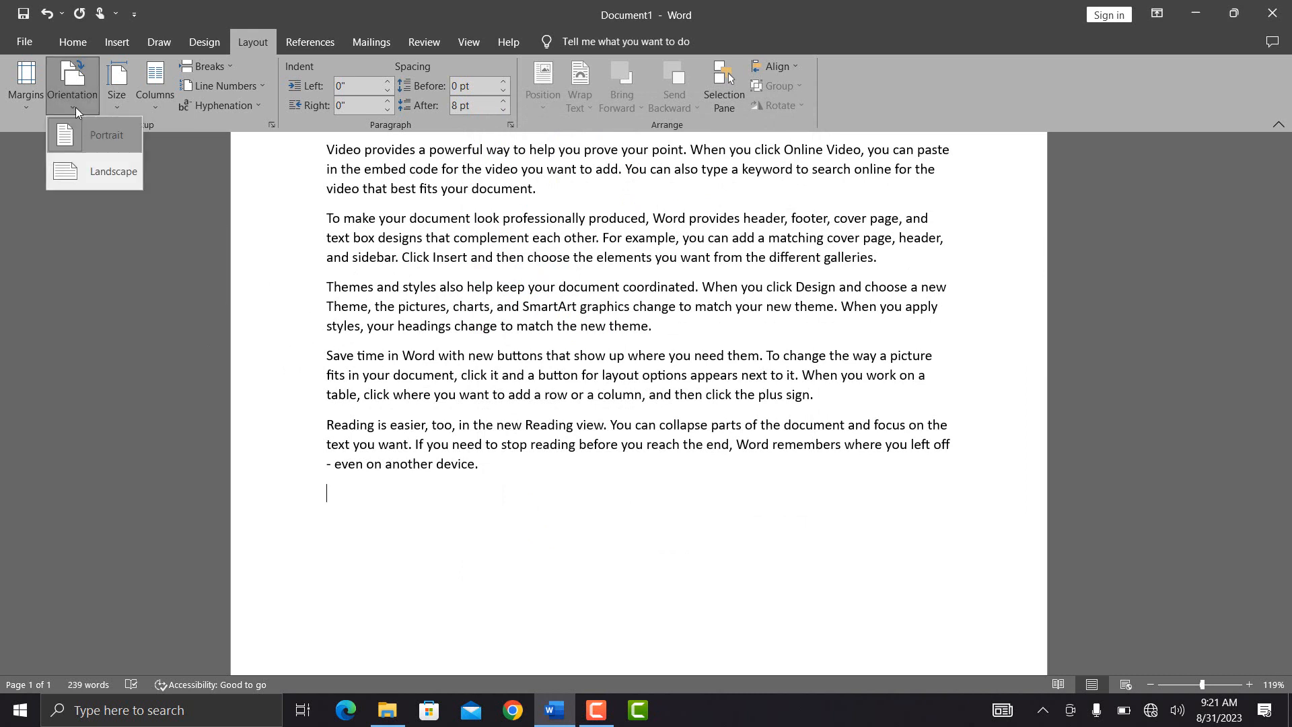
click(86, 176)
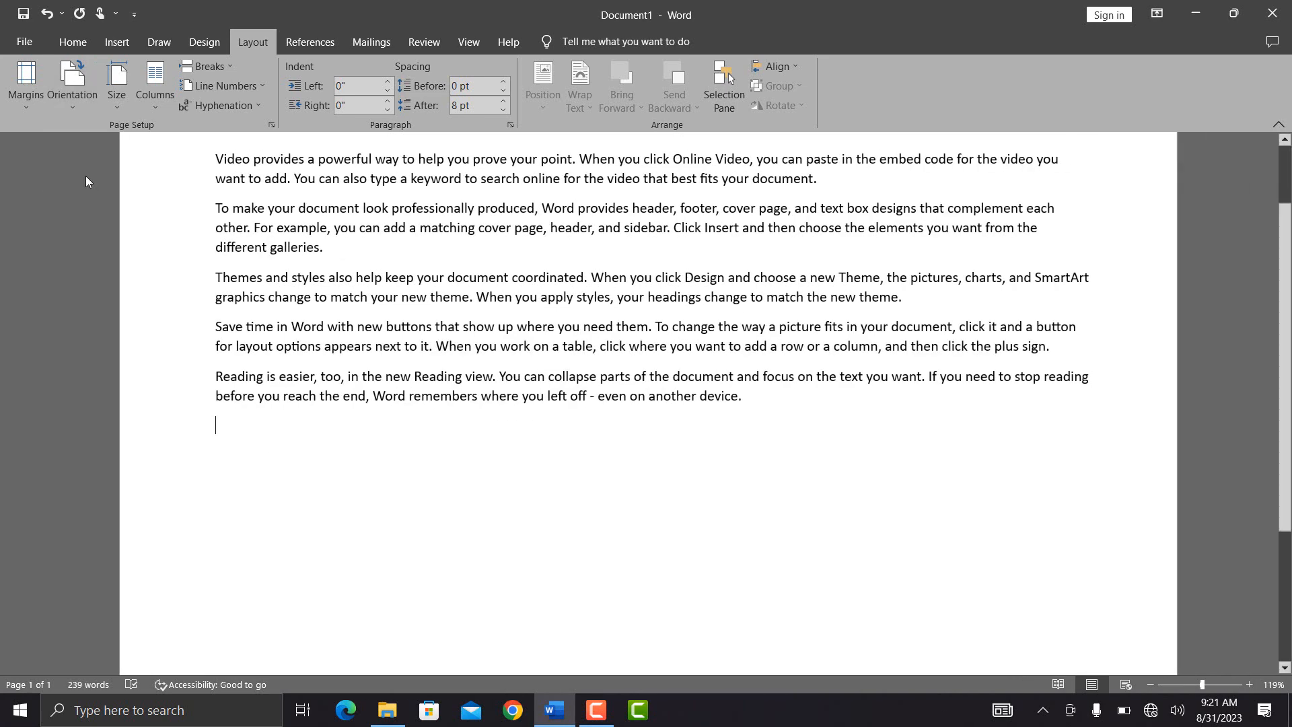
click(67, 101)
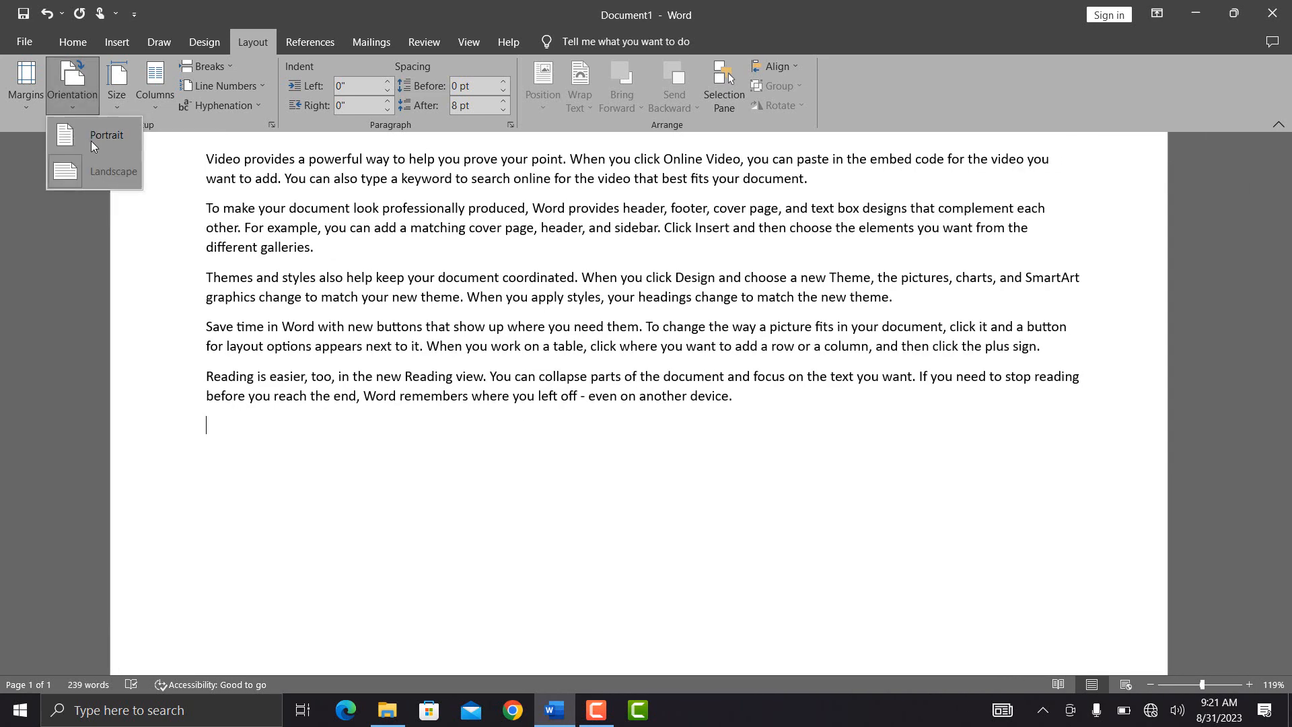
click(99, 144)
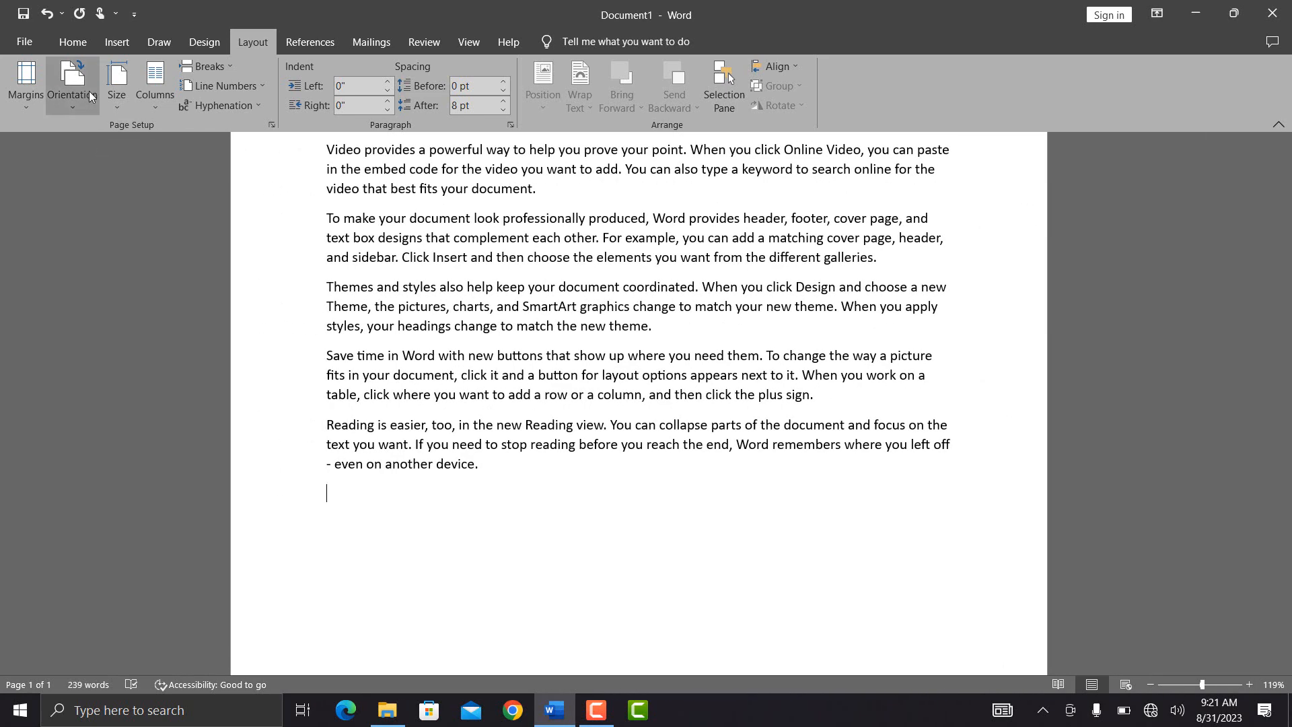
click(88, 91)
click(87, 157)
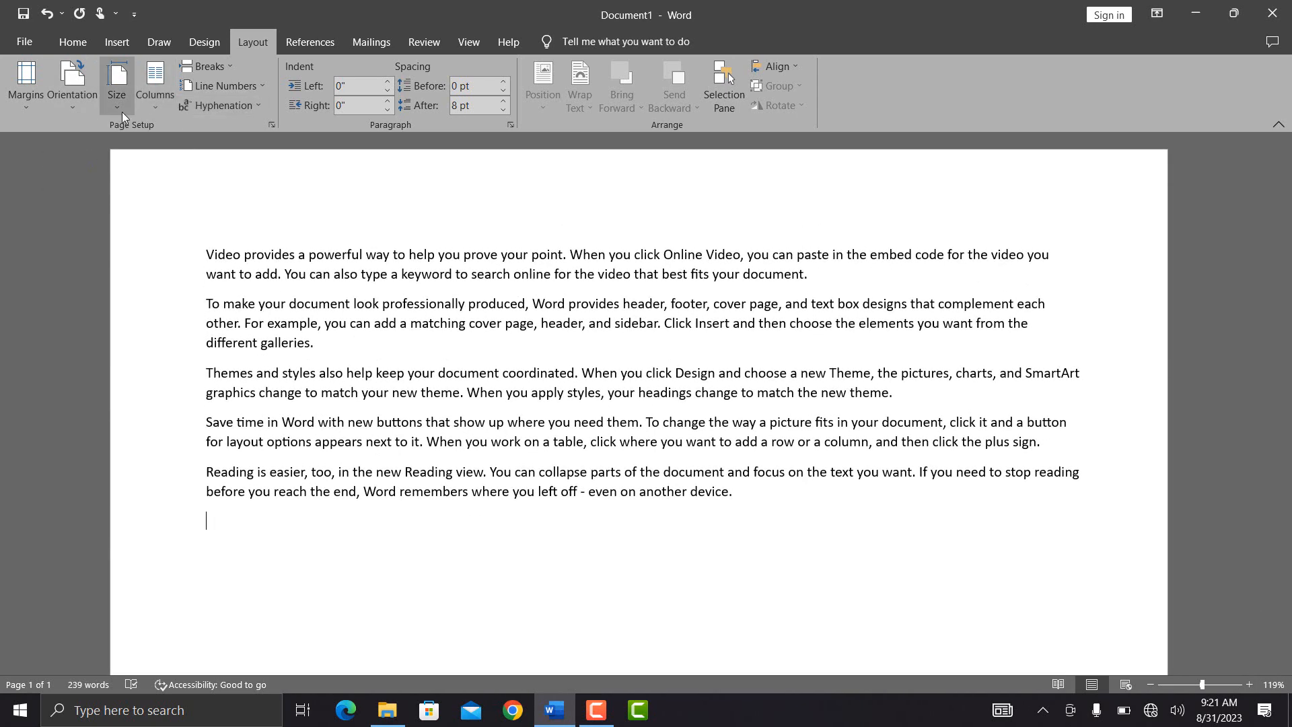
- Try the A4 paper size on the document, followed by A3
click(123, 112)
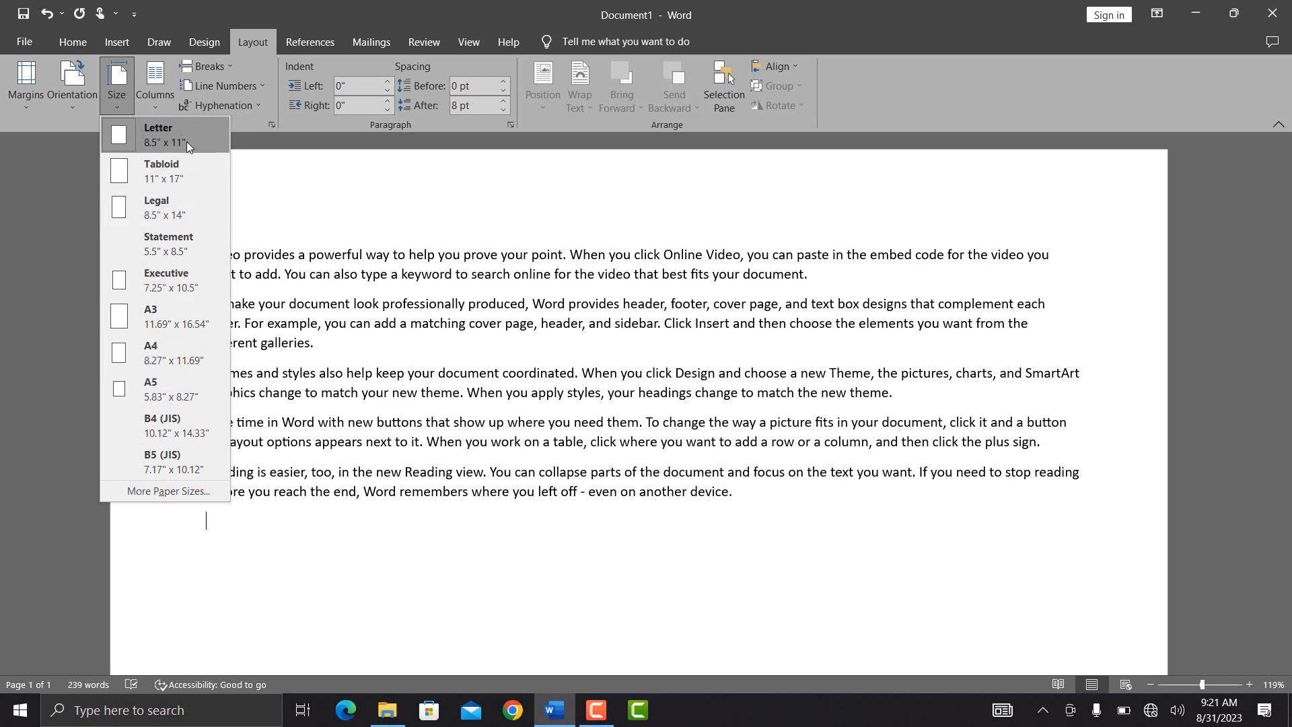
click(213, 354)
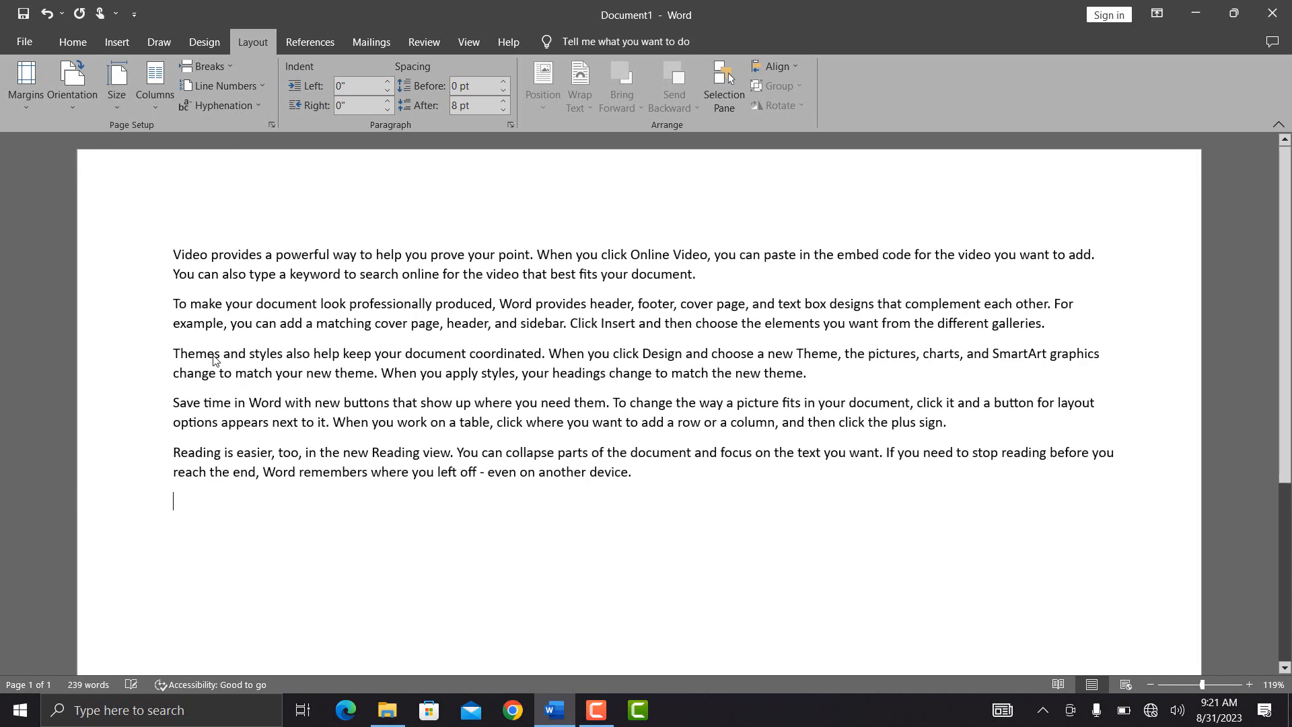
click(71, 111)
click(119, 103)
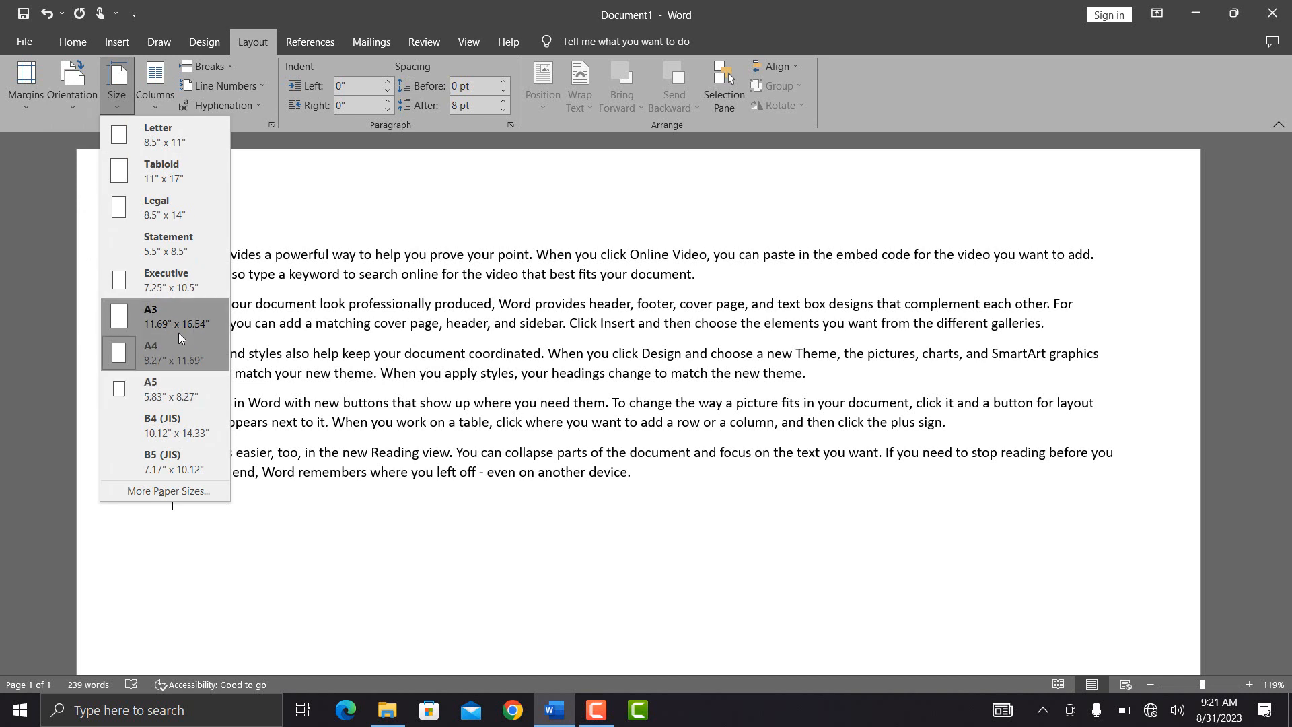
click(156, 327)
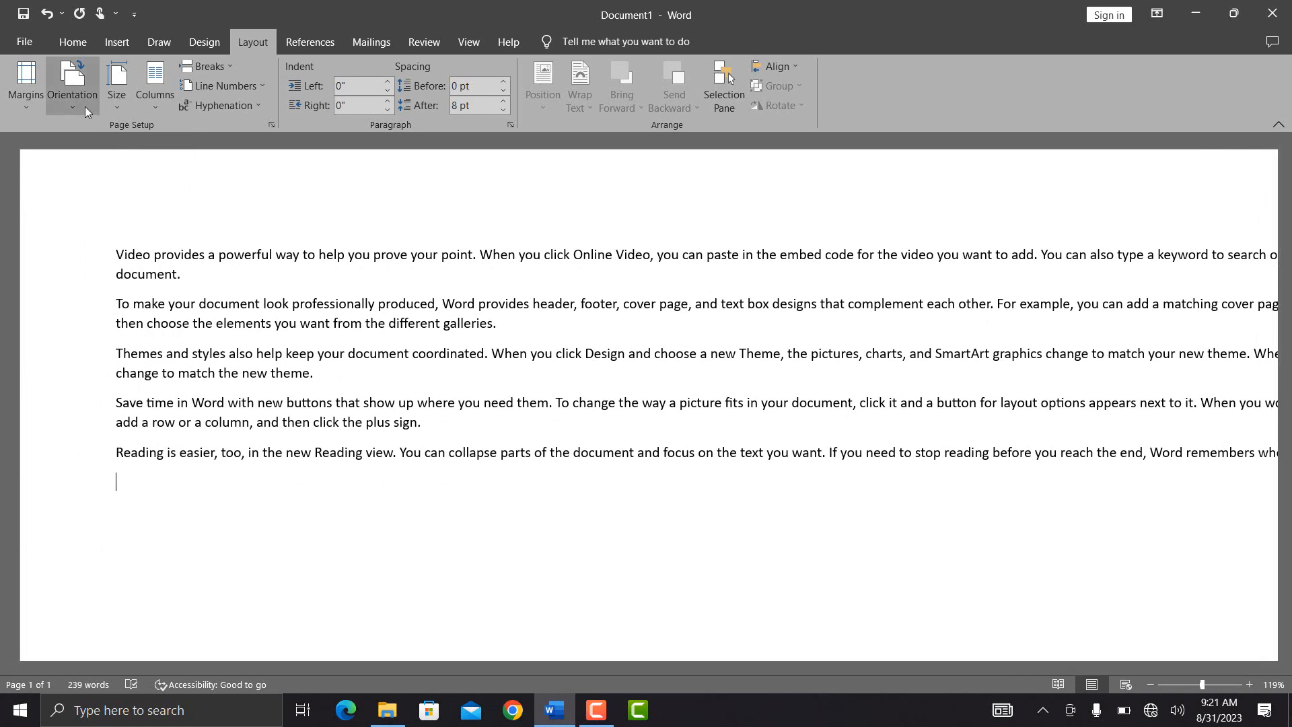
- Try the A5 and A3 paper sizes, and return the page to Letter (8.5" x 11")
click(117, 84)
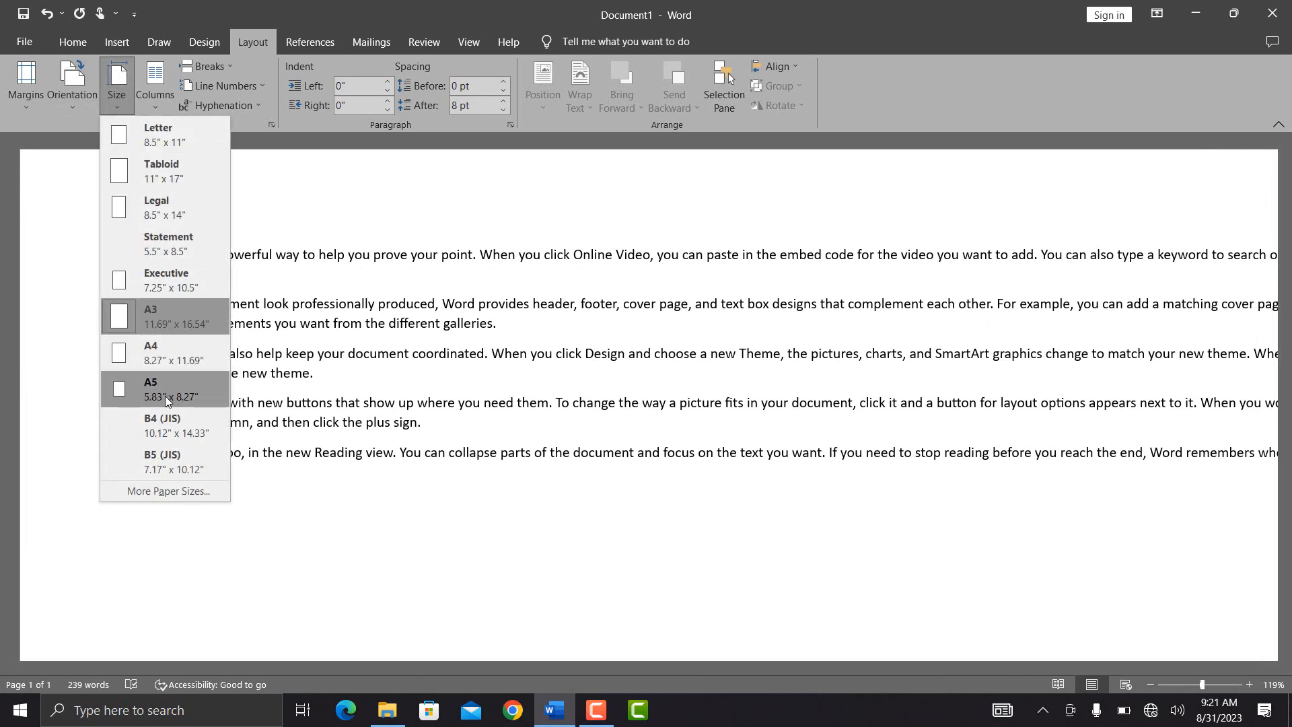
click(165, 396)
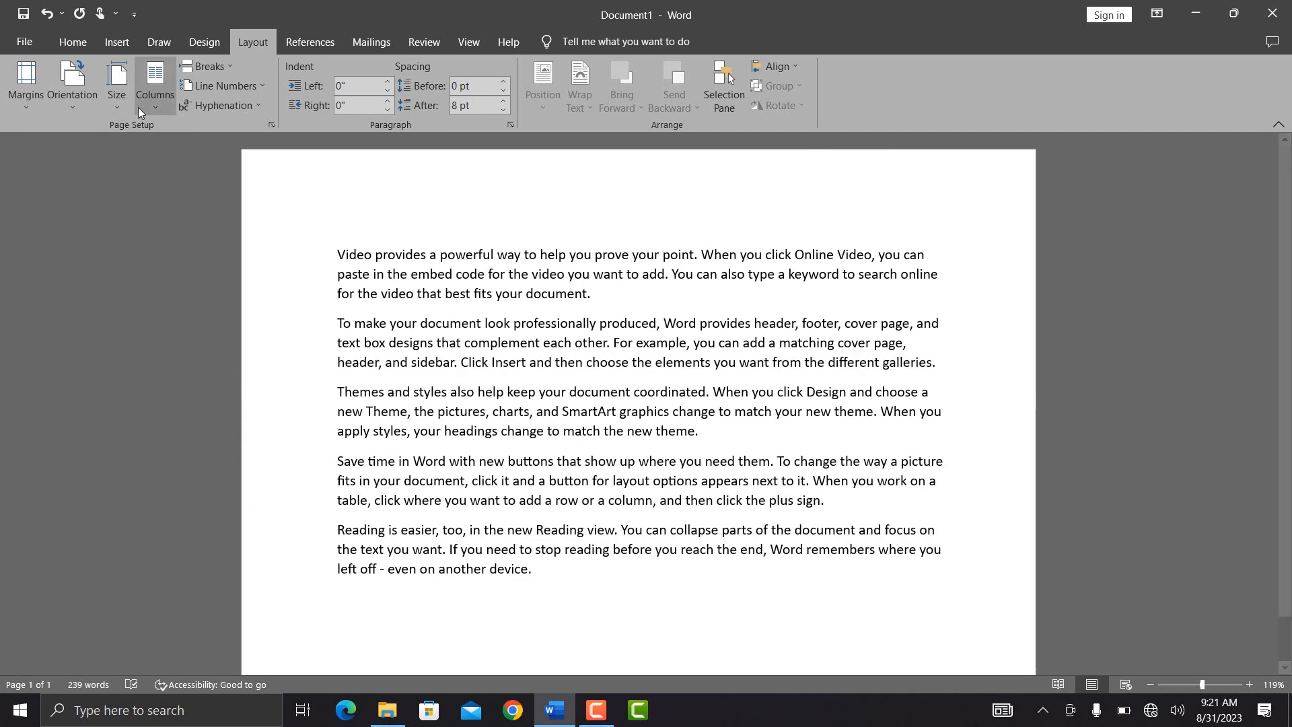
click(113, 98)
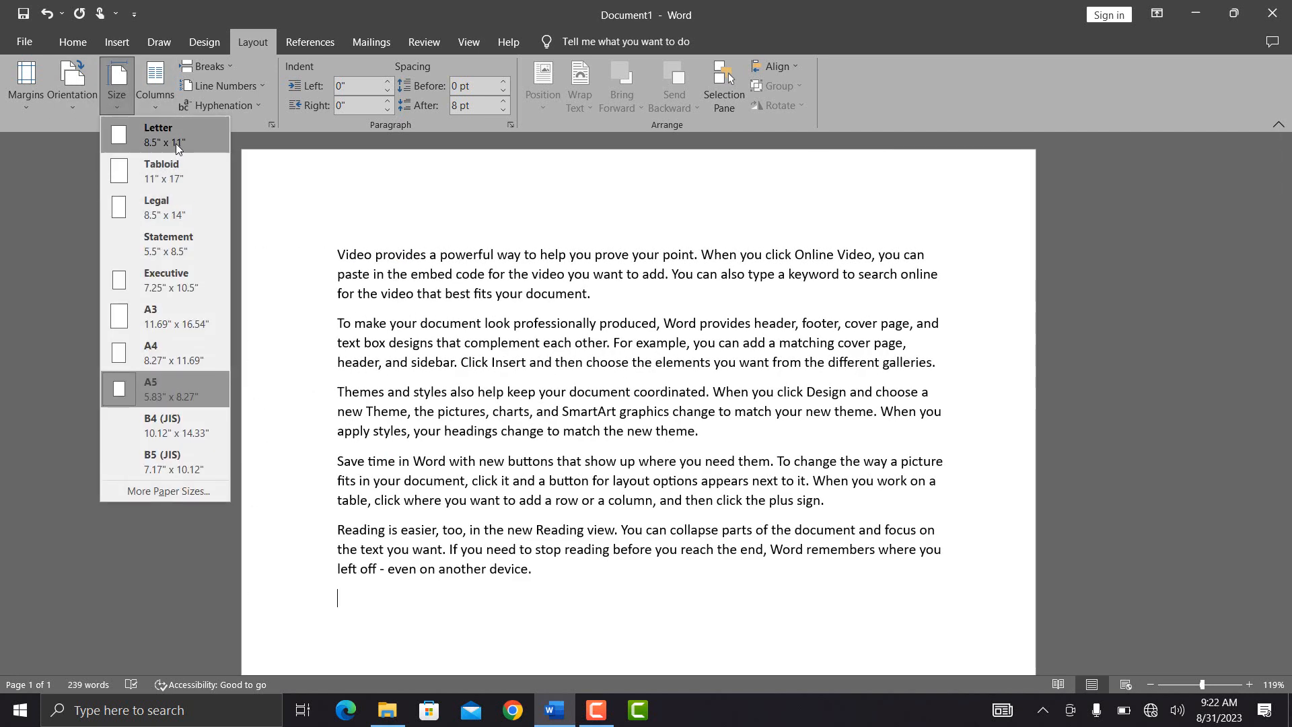
click(163, 306)
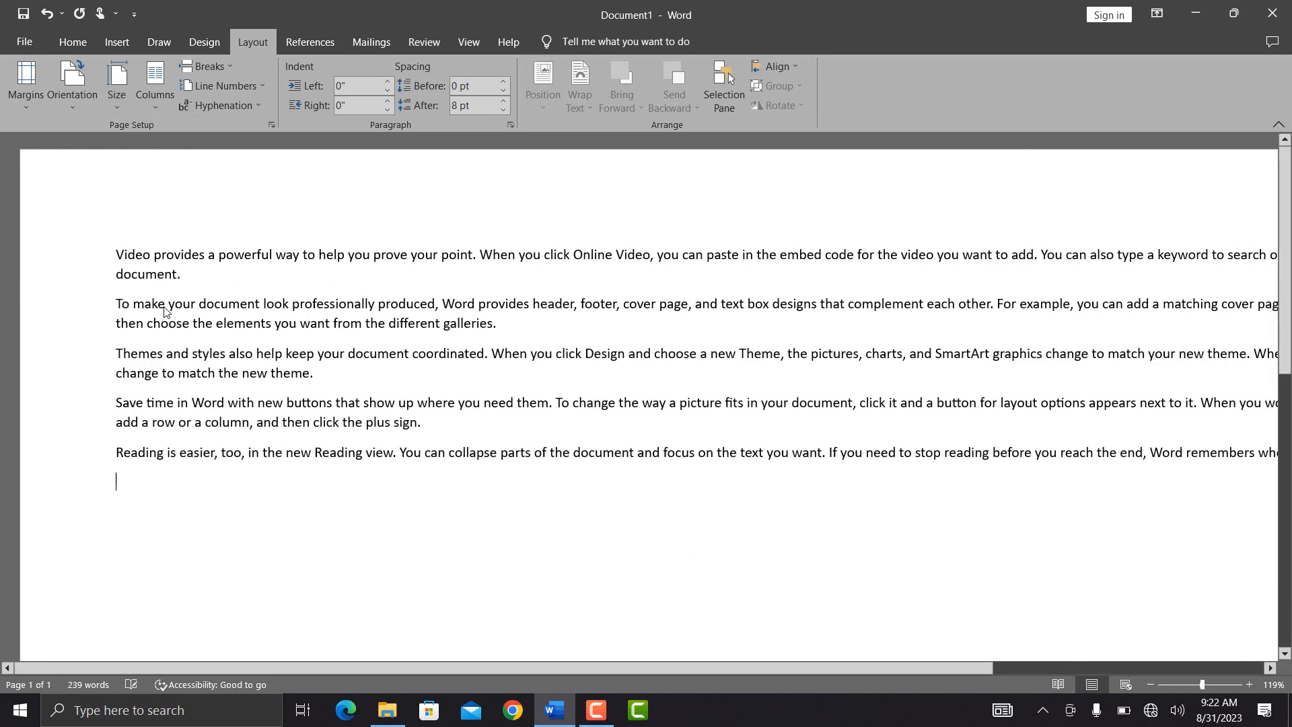
click(118, 101)
click(148, 140)
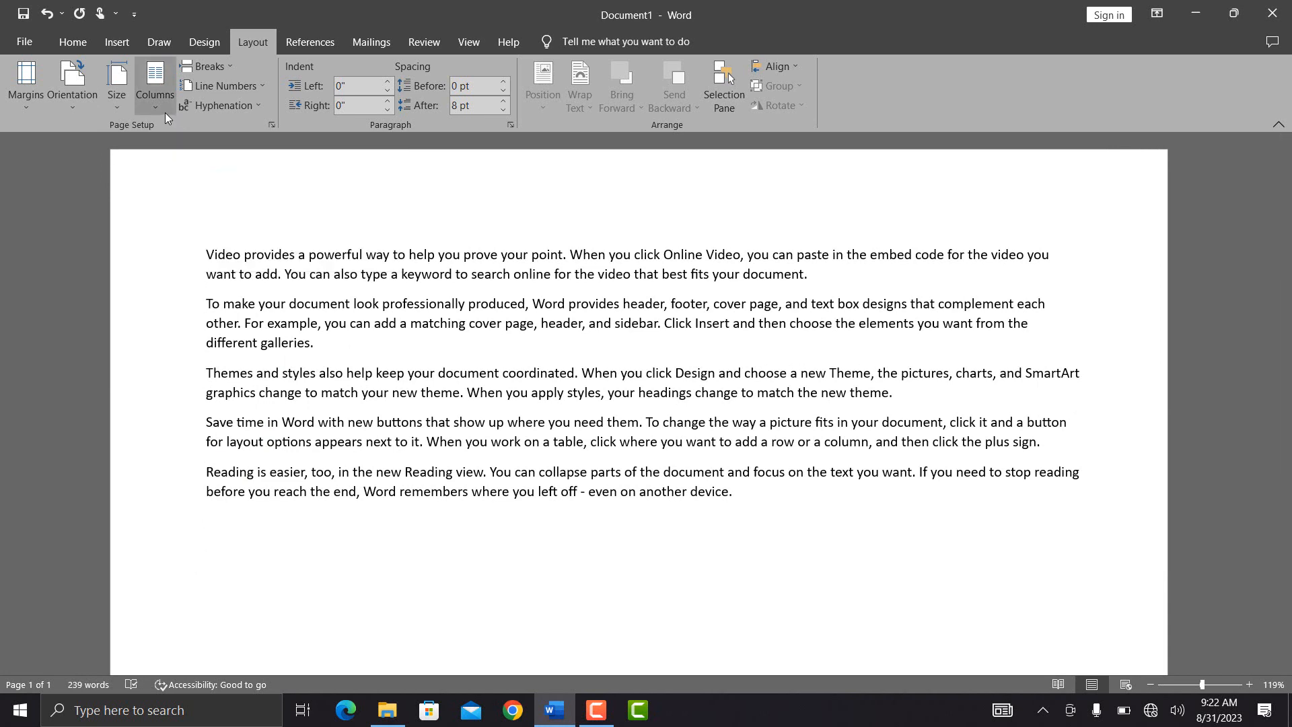
- Lay the document text out in two columns
click(164, 112)
click(325, 318)
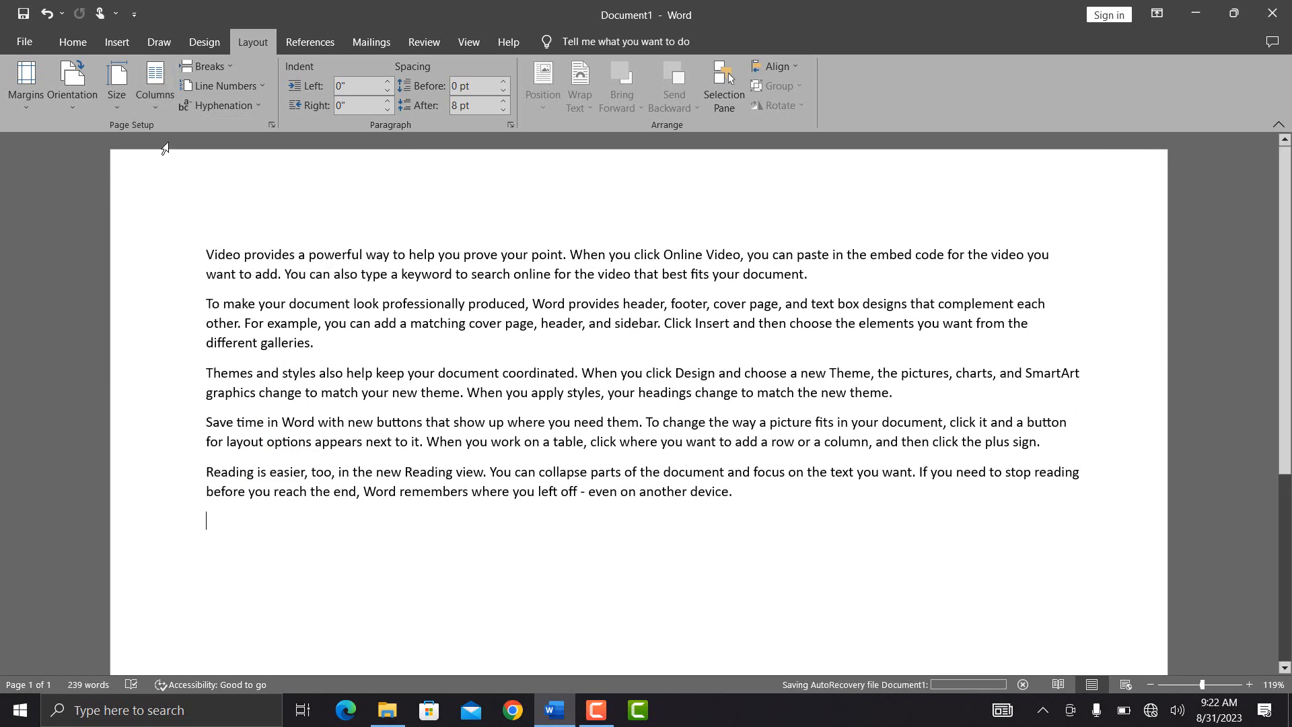
click(163, 108)
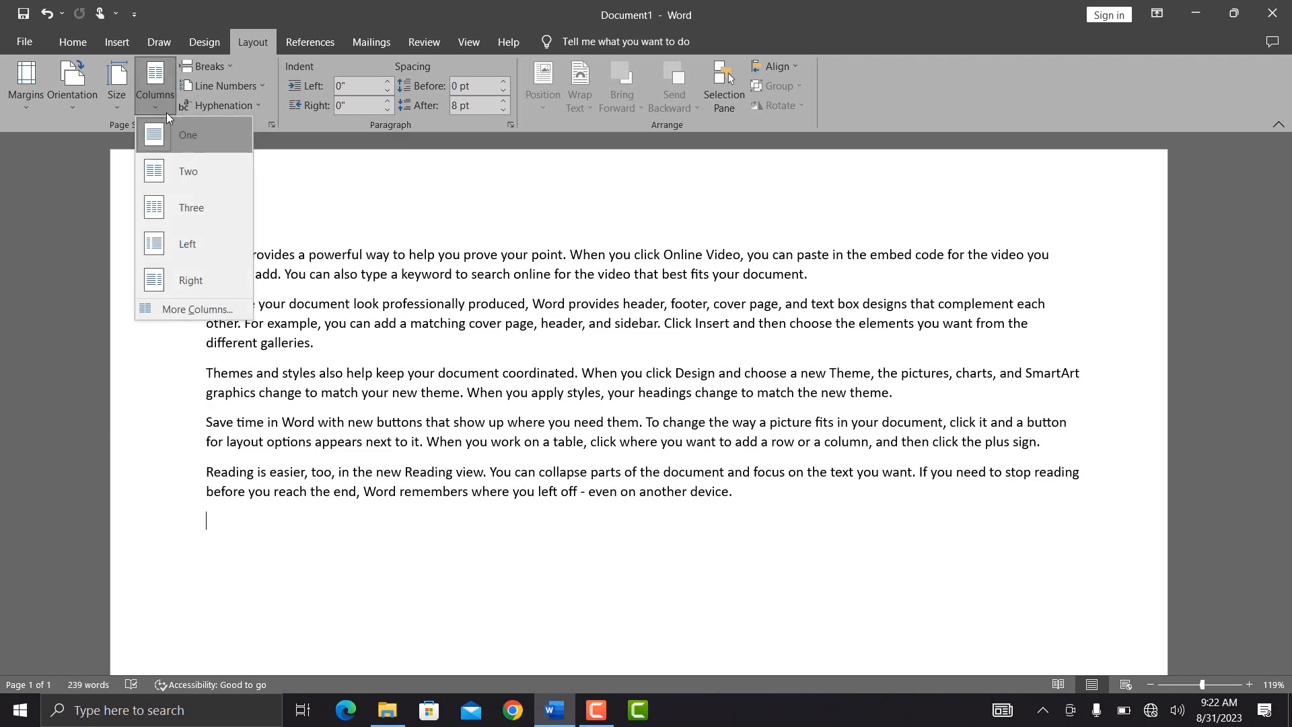
click(195, 168)
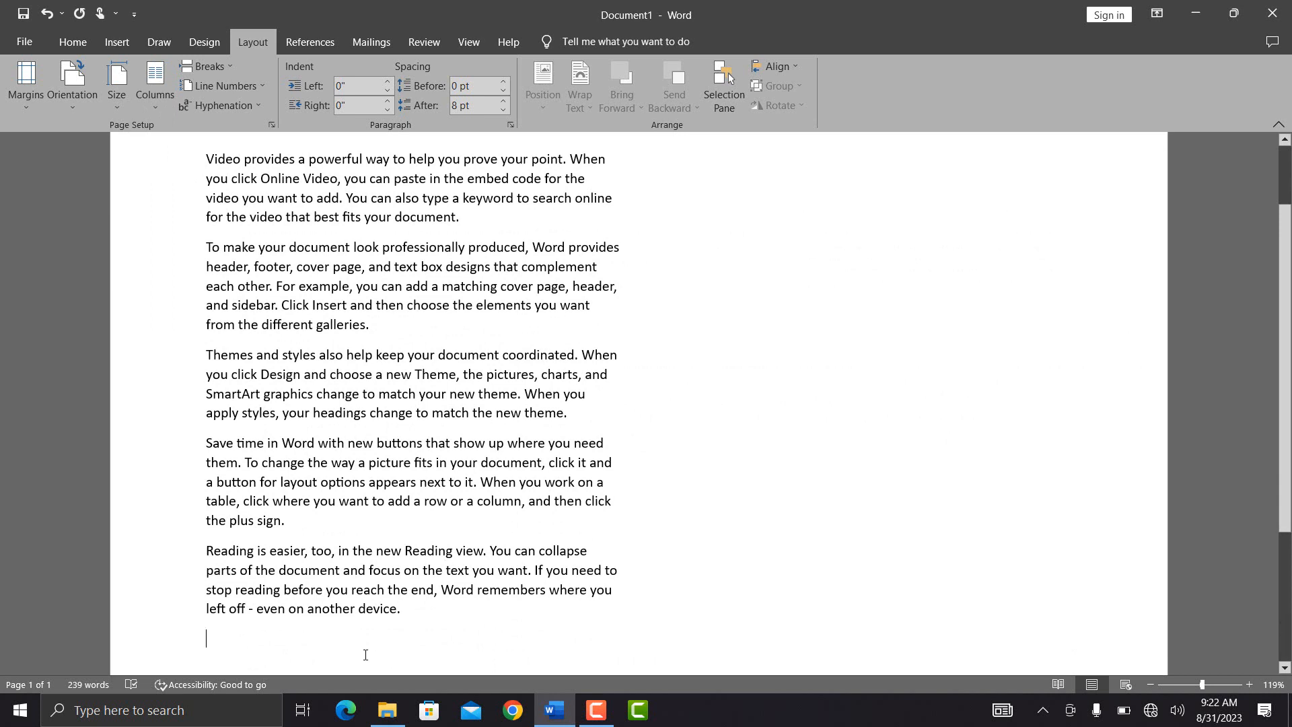
- Generate more sample paragraphs at the end of the document with =rand() and check how they flow across the columns
text(=rabd)
key(BackSpace)
key(BackSpace)
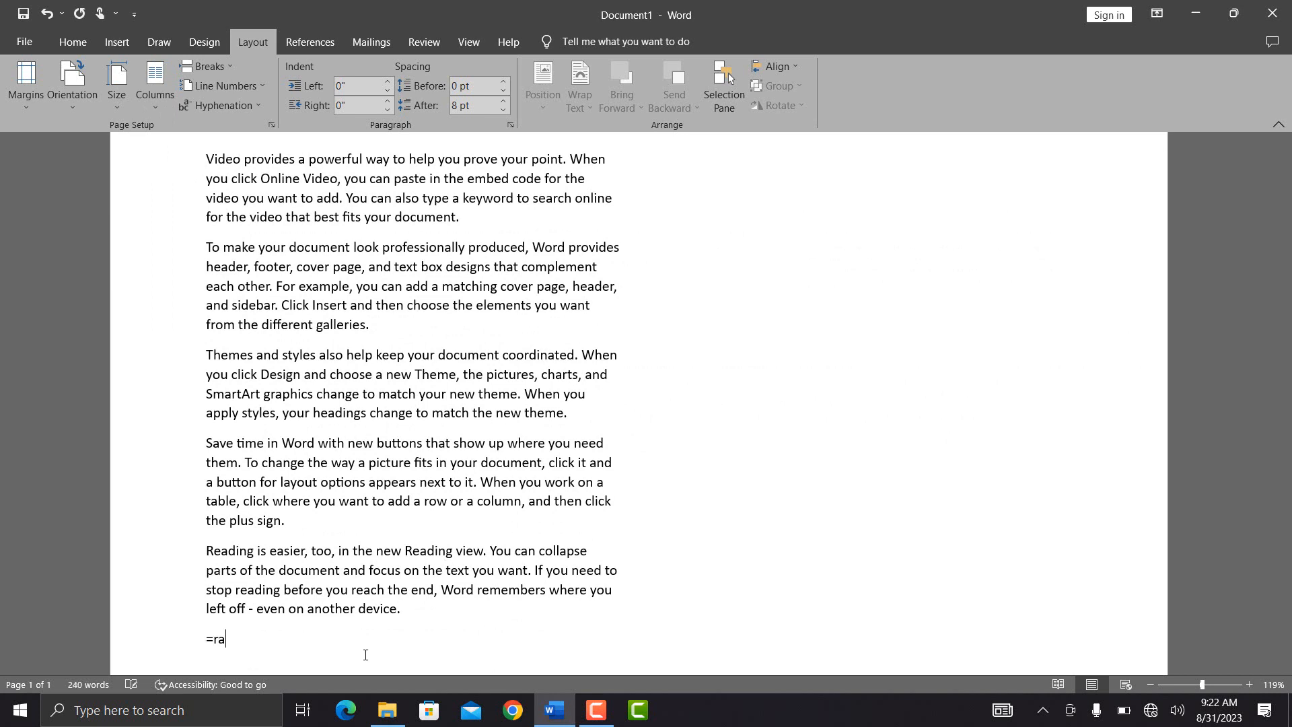
text(nd())
key(Return)
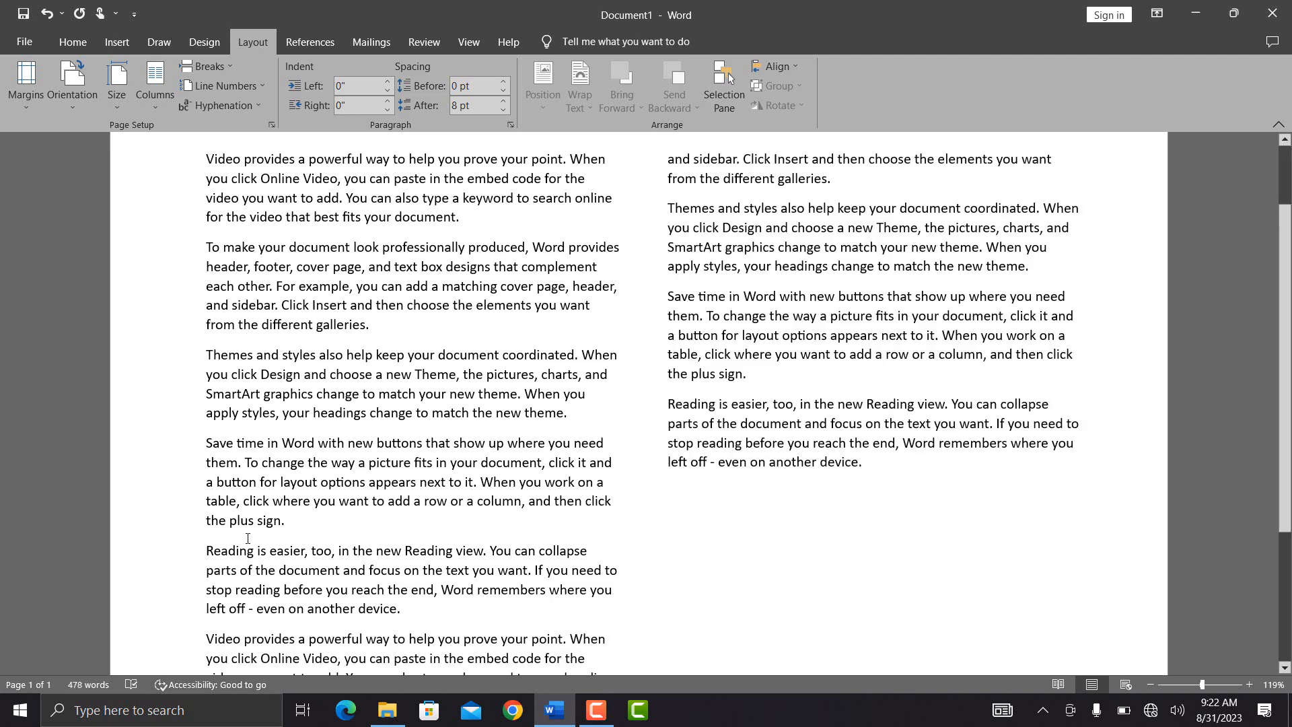
scroll(443, 441, up, 2)
scroll(443, 441, down, 6)
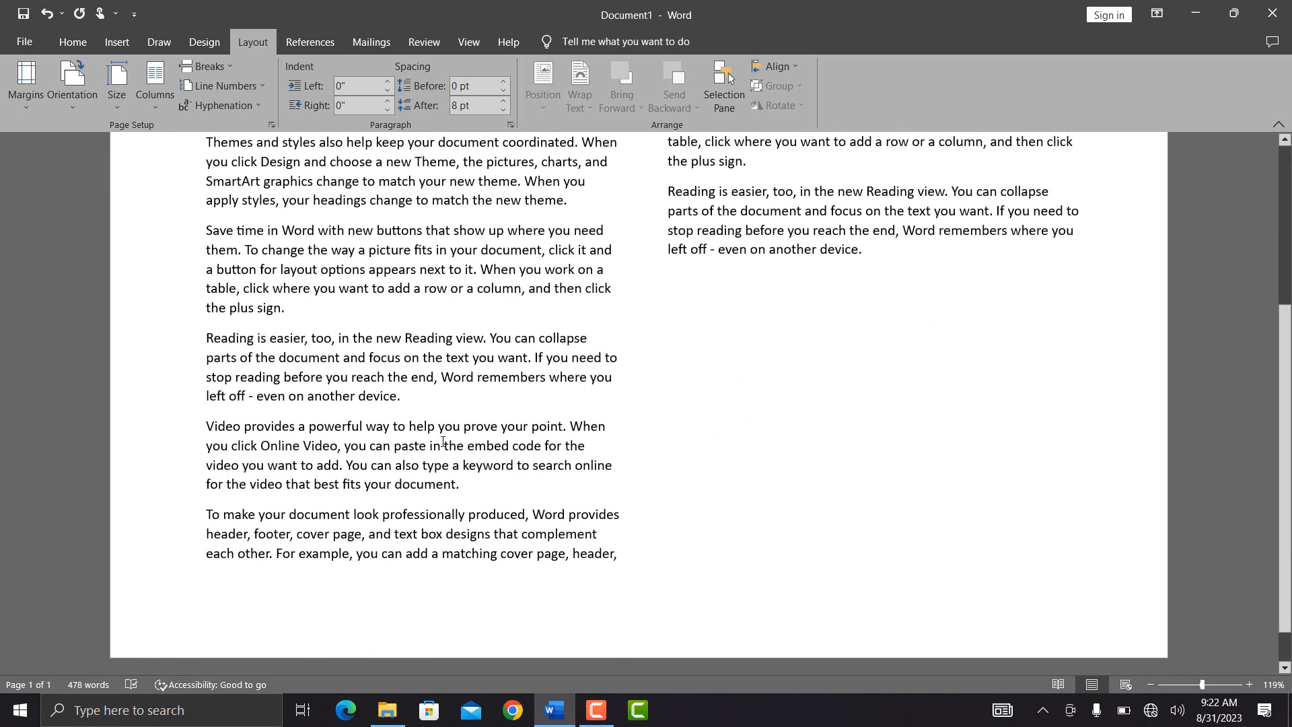
scroll(673, 390, up, 6)
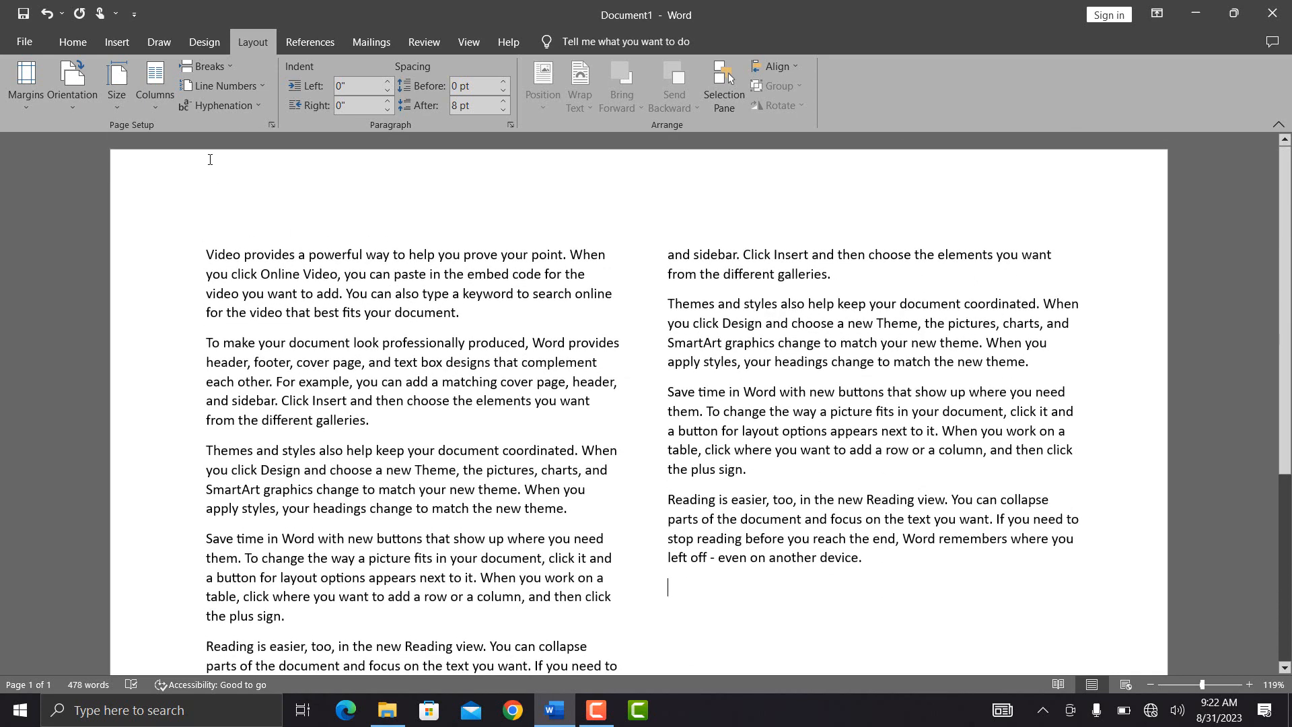
- Arrange the text in three columns, and replace that layout with the Left column preset
click(153, 106)
click(177, 211)
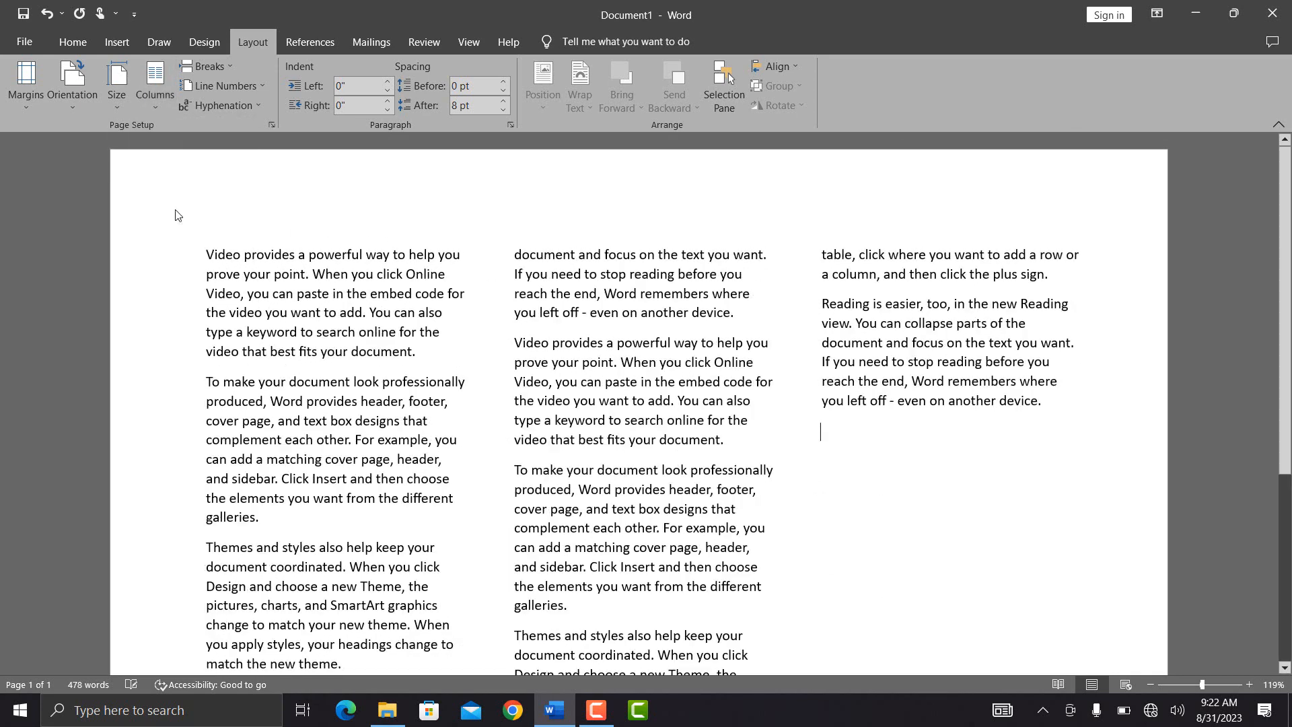
click(157, 102)
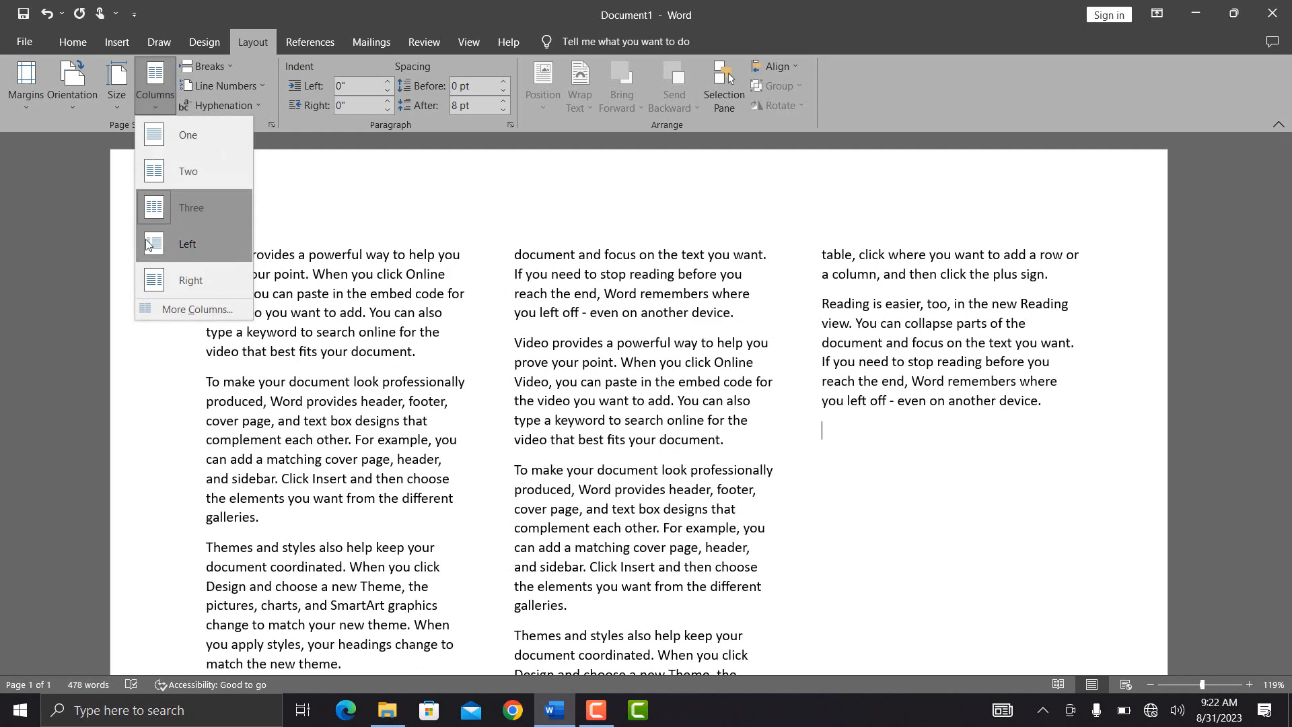
click(168, 245)
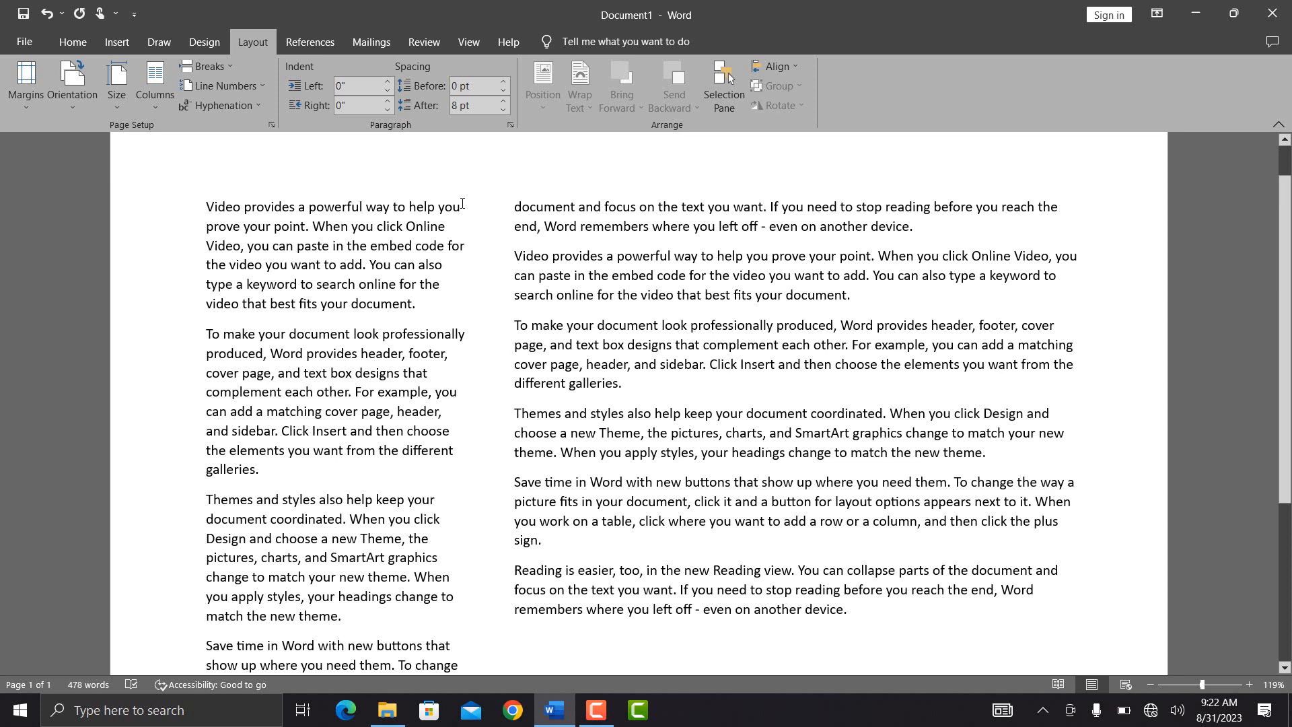
- Replace the opening words "Video provides a powerful way to help you" of the first paragraph with "Forecast"
drag(463, 203, 222, 207)
key(BackSpace)
text(Fore)
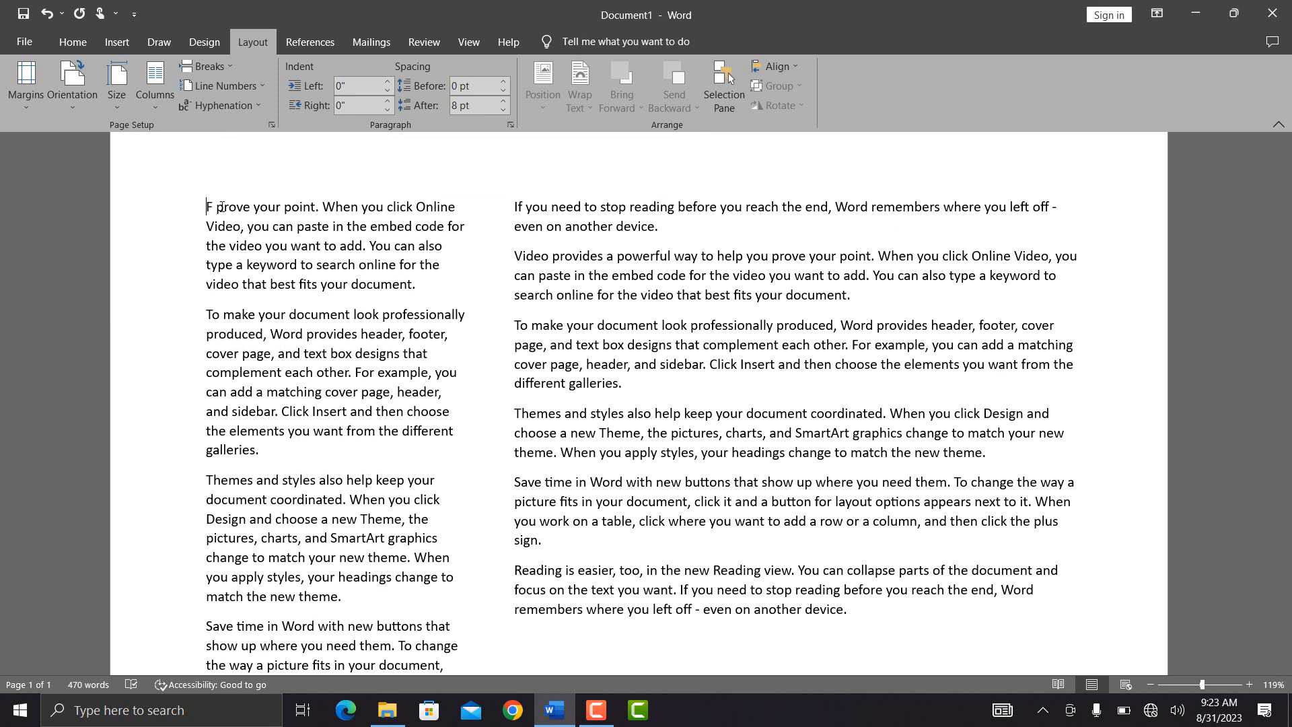
text(cast)
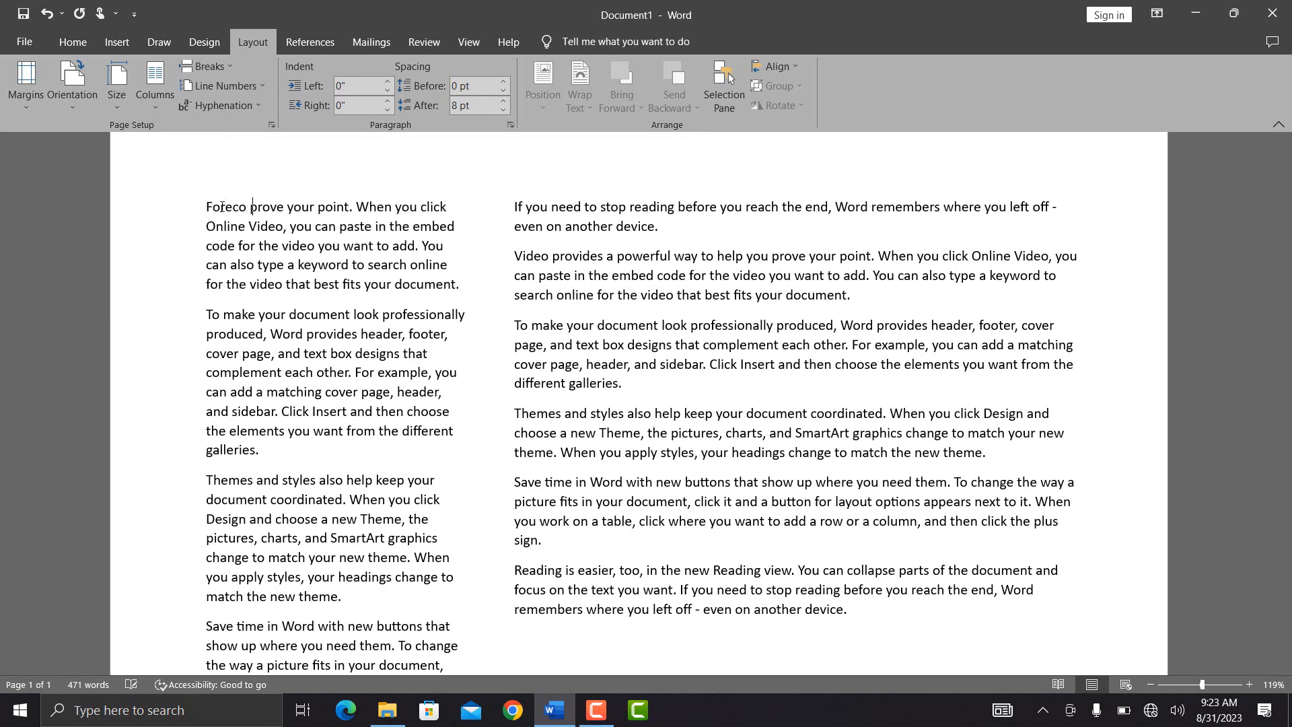
key(BackSpace)
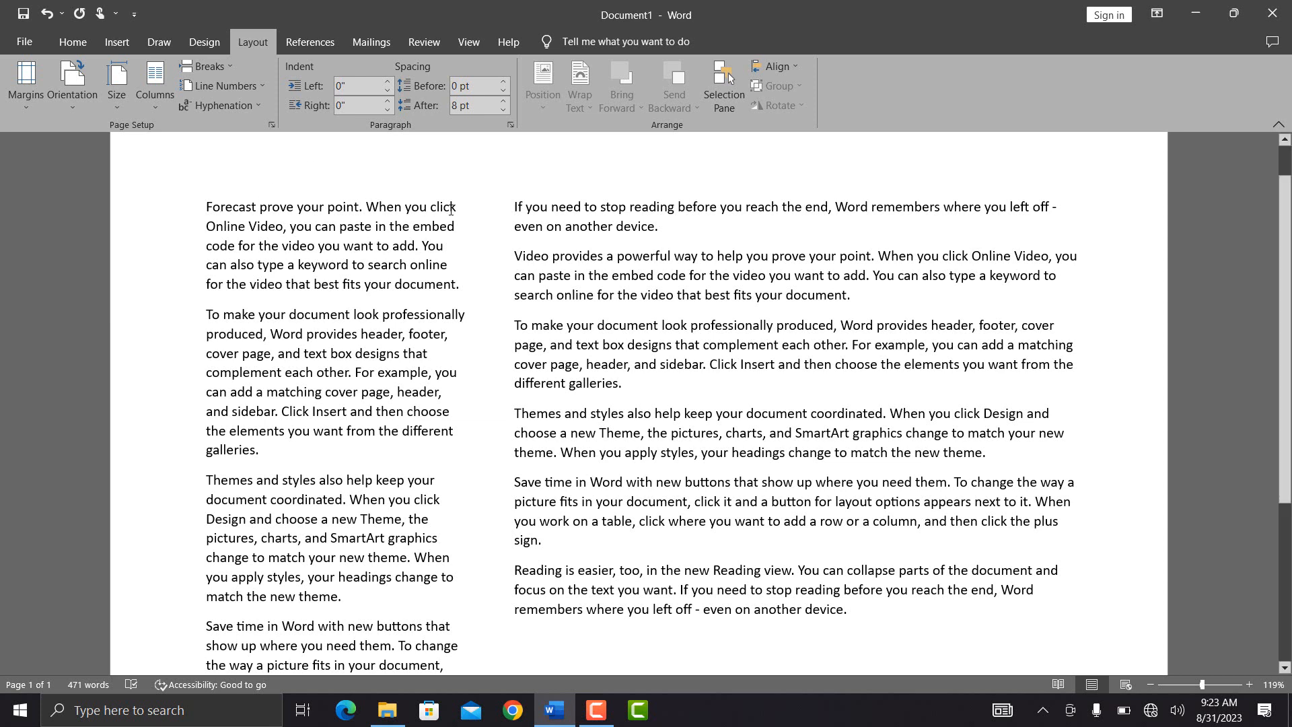
- Insert "df sdf" after "If" at the top of the second column, and apply the Right column preset
click(528, 208)
text(df sdf)
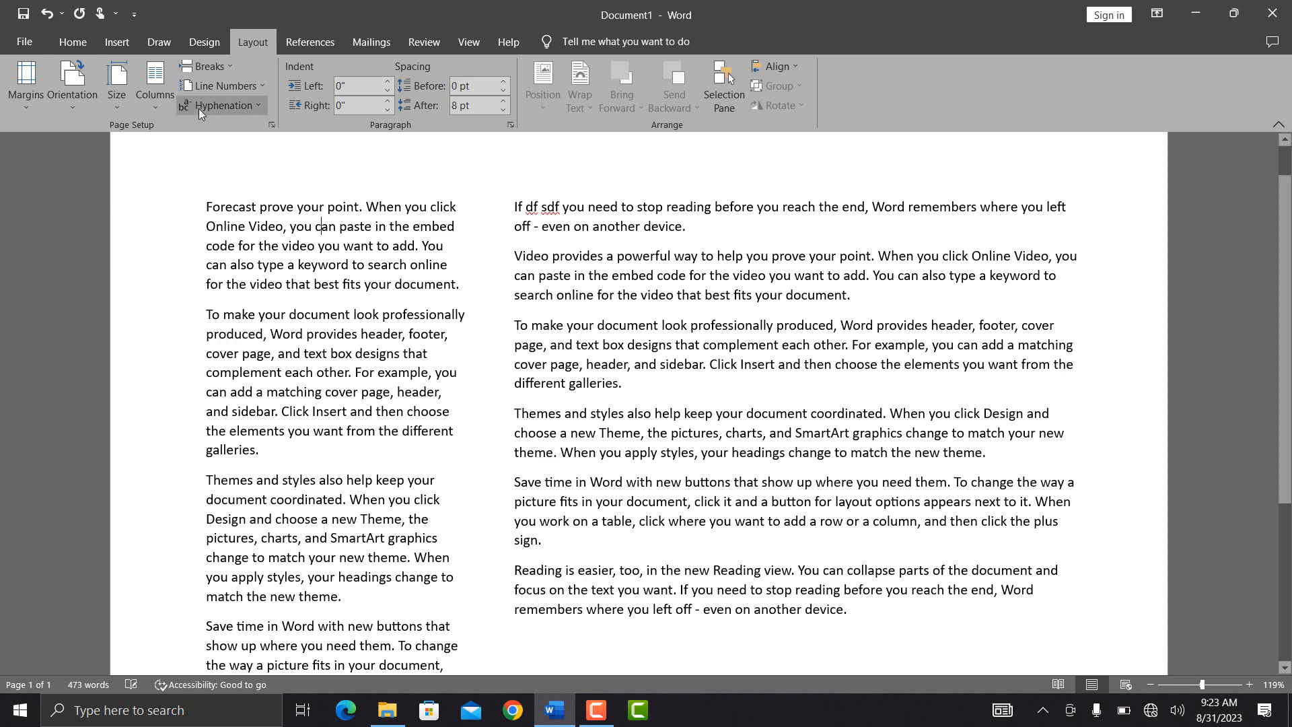
click(160, 97)
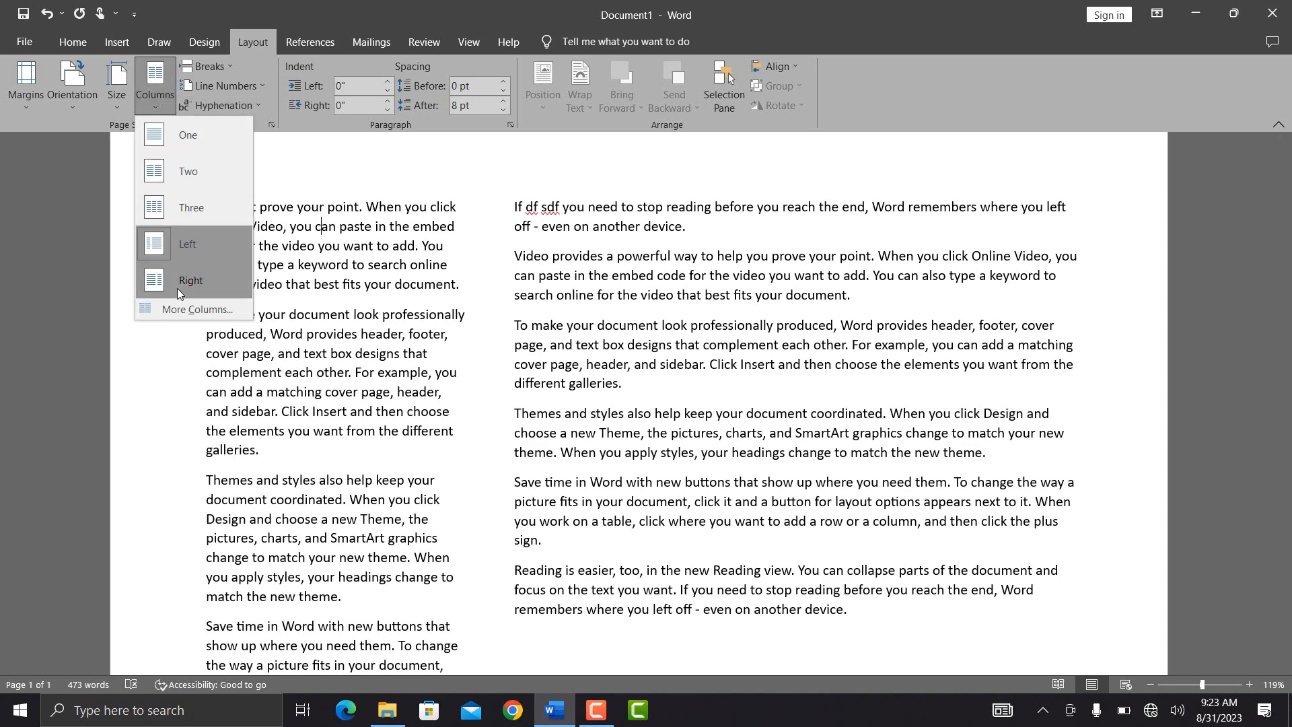
click(176, 288)
- Open the custom column settings and choose the Three preset in place of the Two preset
click(156, 101)
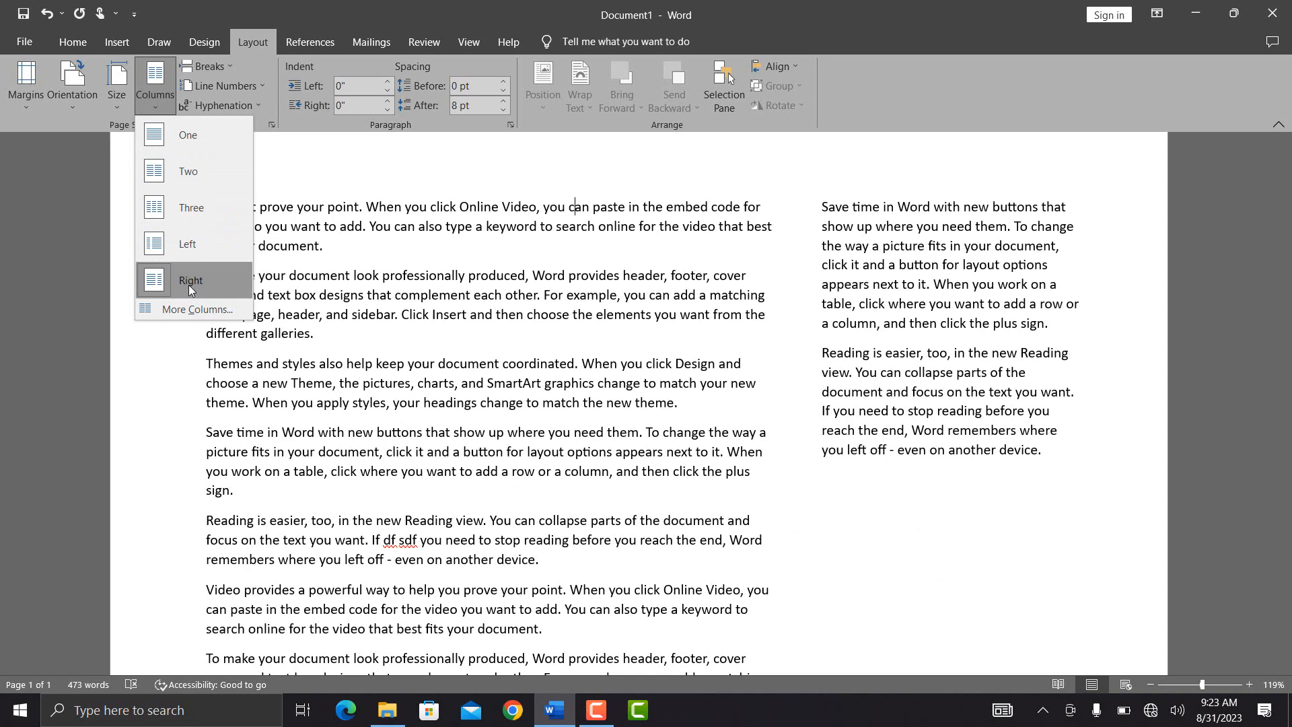
click(197, 310)
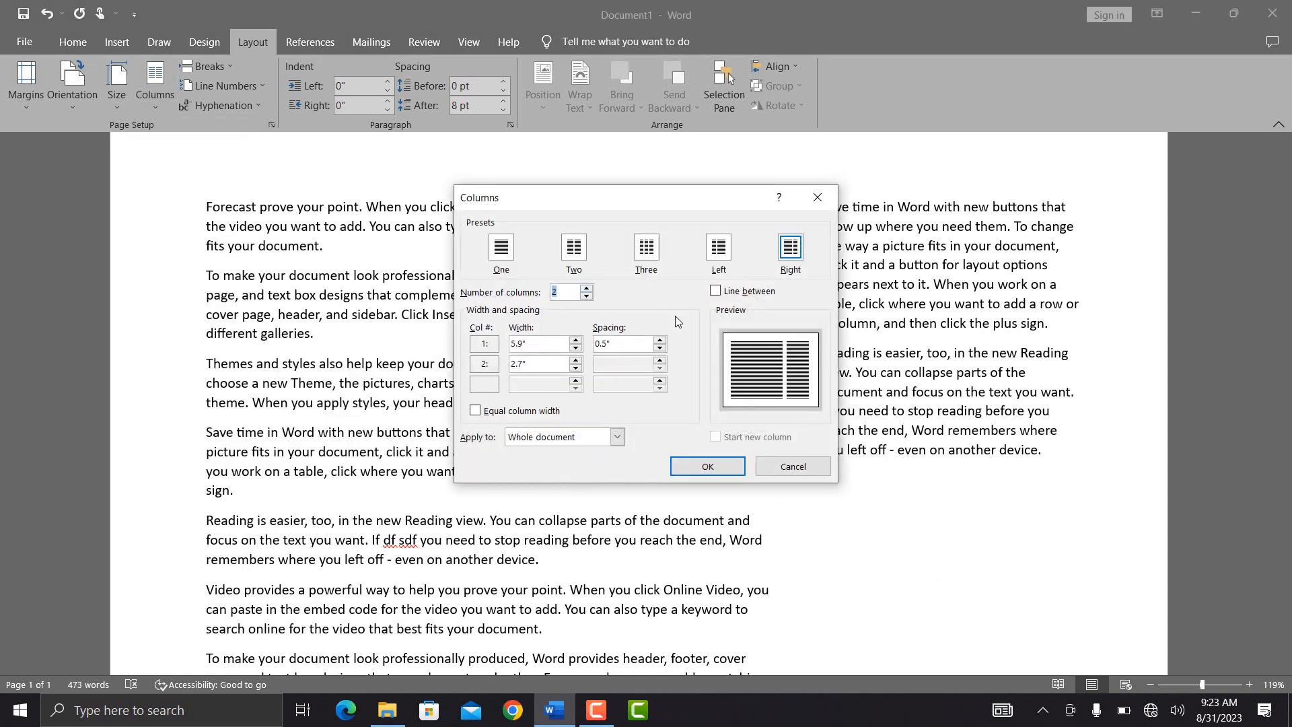
click(570, 259)
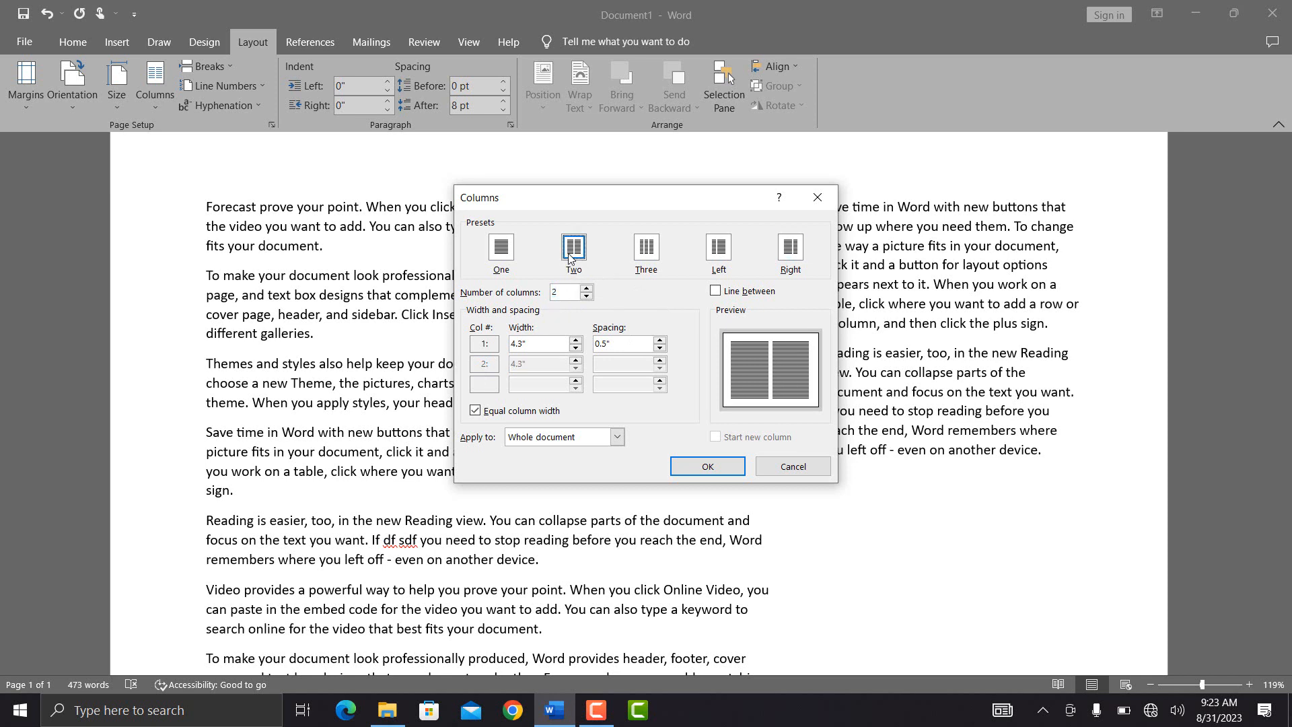
click(638, 255)
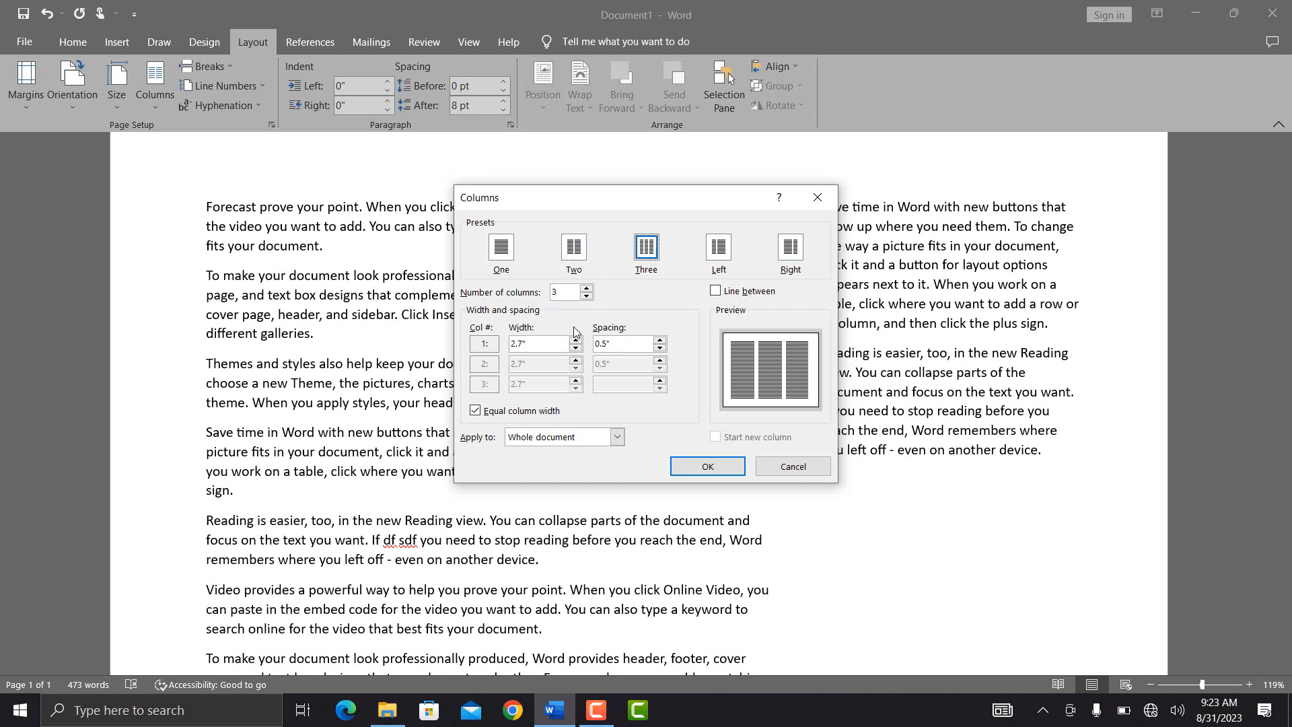
- Allow unequal column widths and widen the second and third columns
click(476, 411)
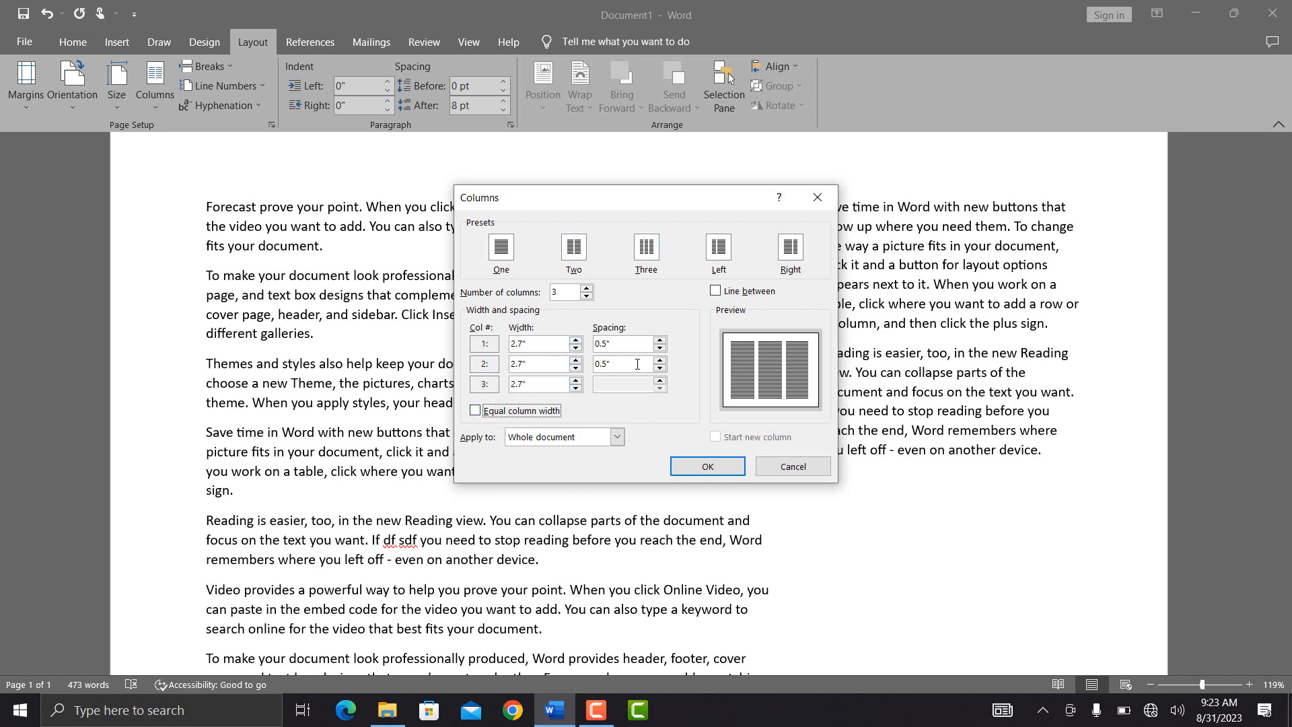
click(578, 361)
click(578, 361)
click(578, 361)
click(578, 360)
click(578, 360)
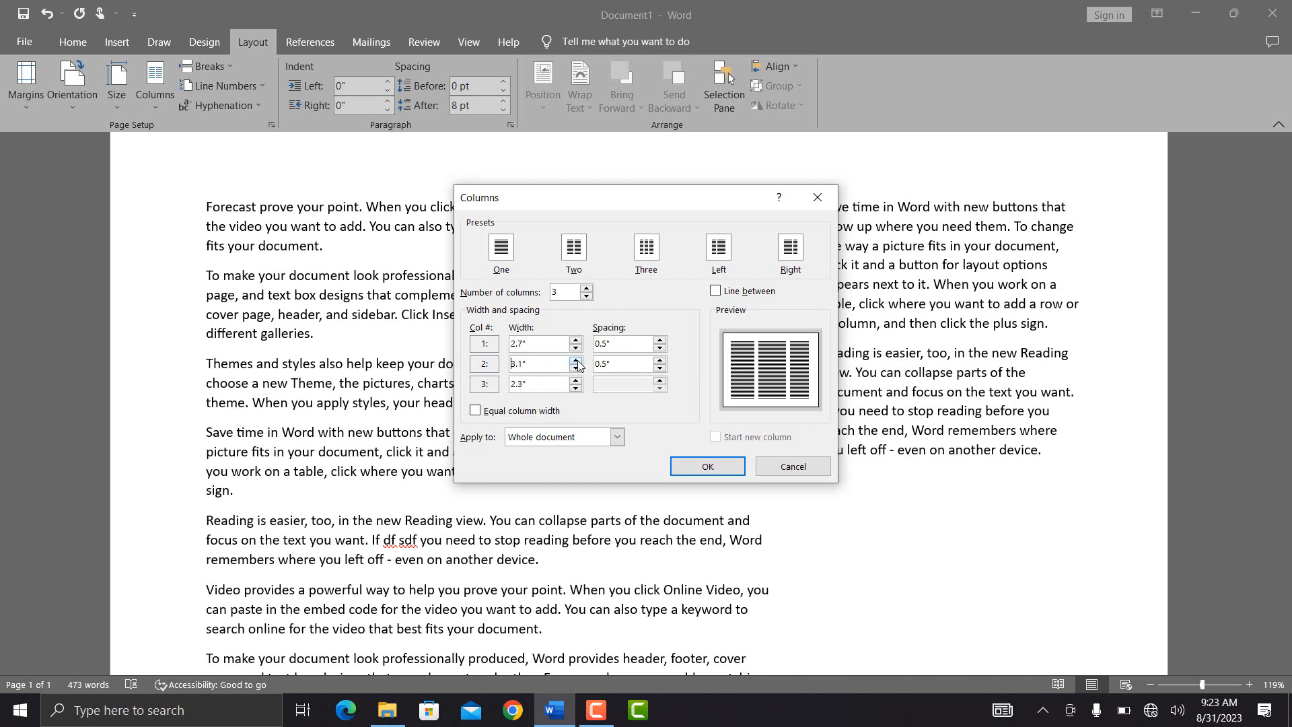
click(578, 361)
click(576, 381)
click(577, 381)
click(577, 381)
- Make the column widths equal again and apply the three-column layout with a line between the columns
click(475, 413)
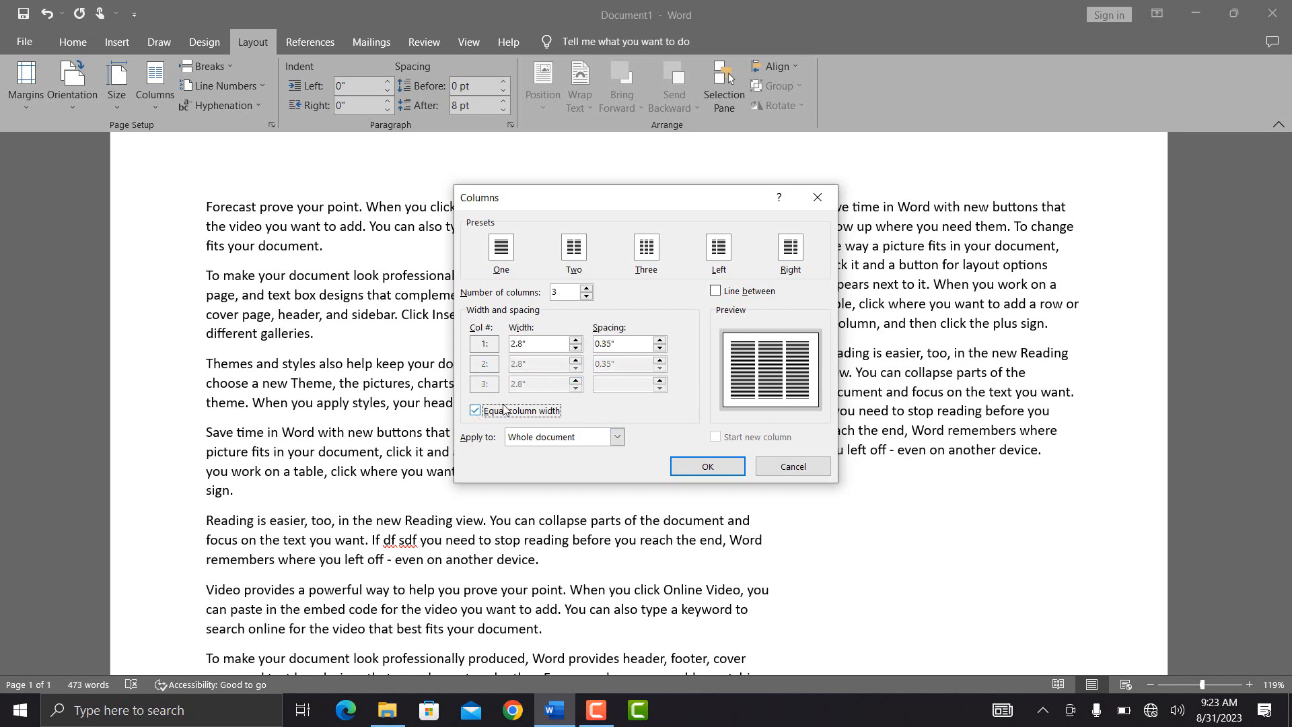
click(716, 294)
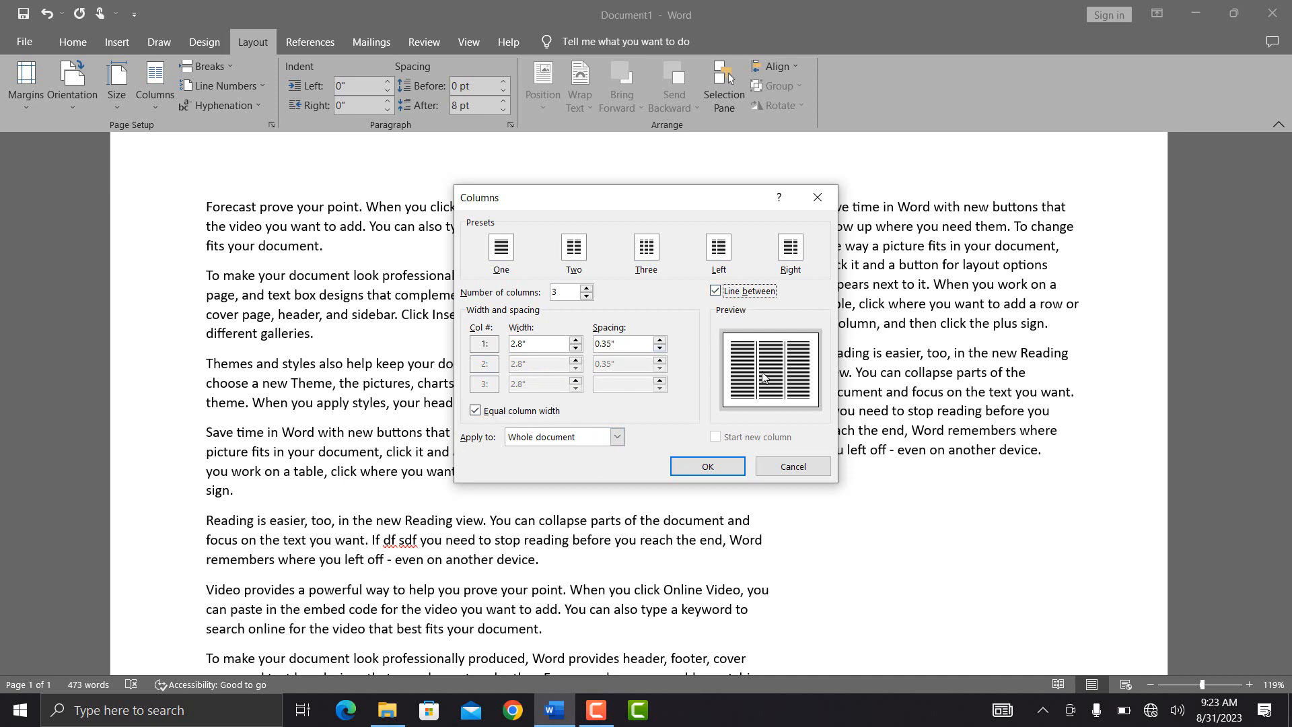
click(708, 467)
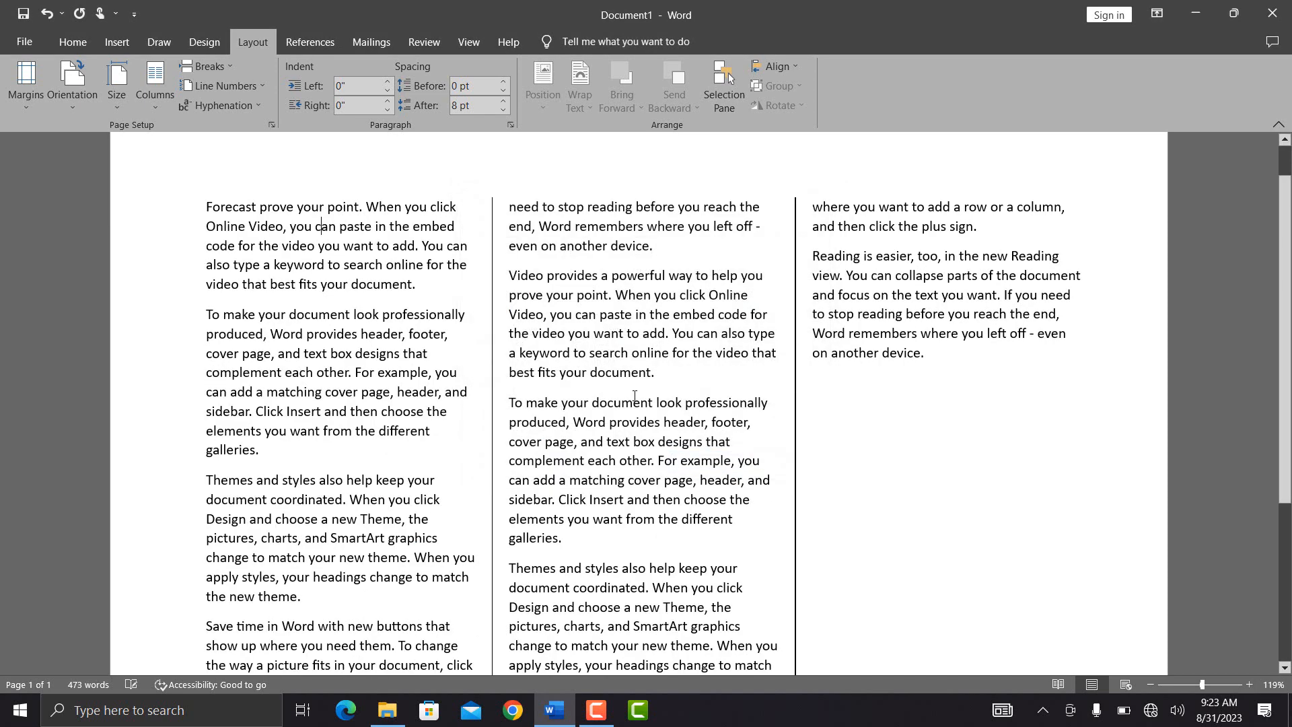
click(158, 107)
click(157, 107)
click(233, 75)
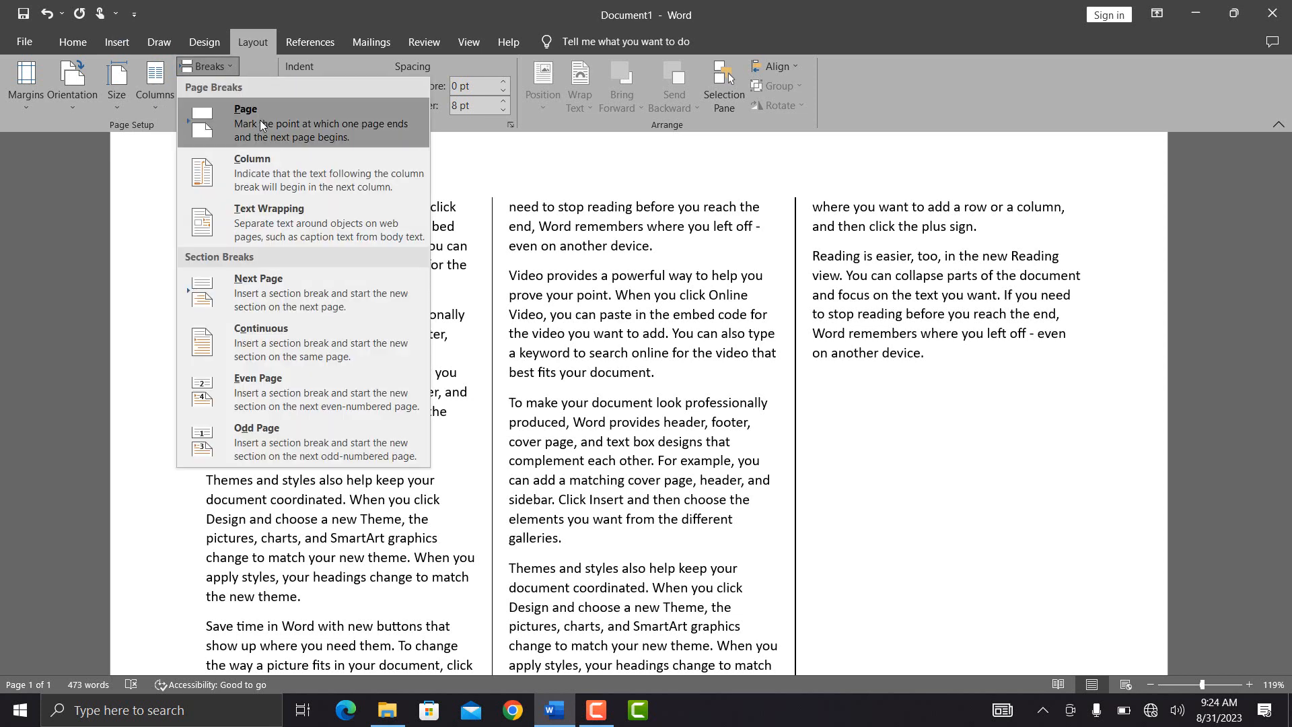
click(548, 312)
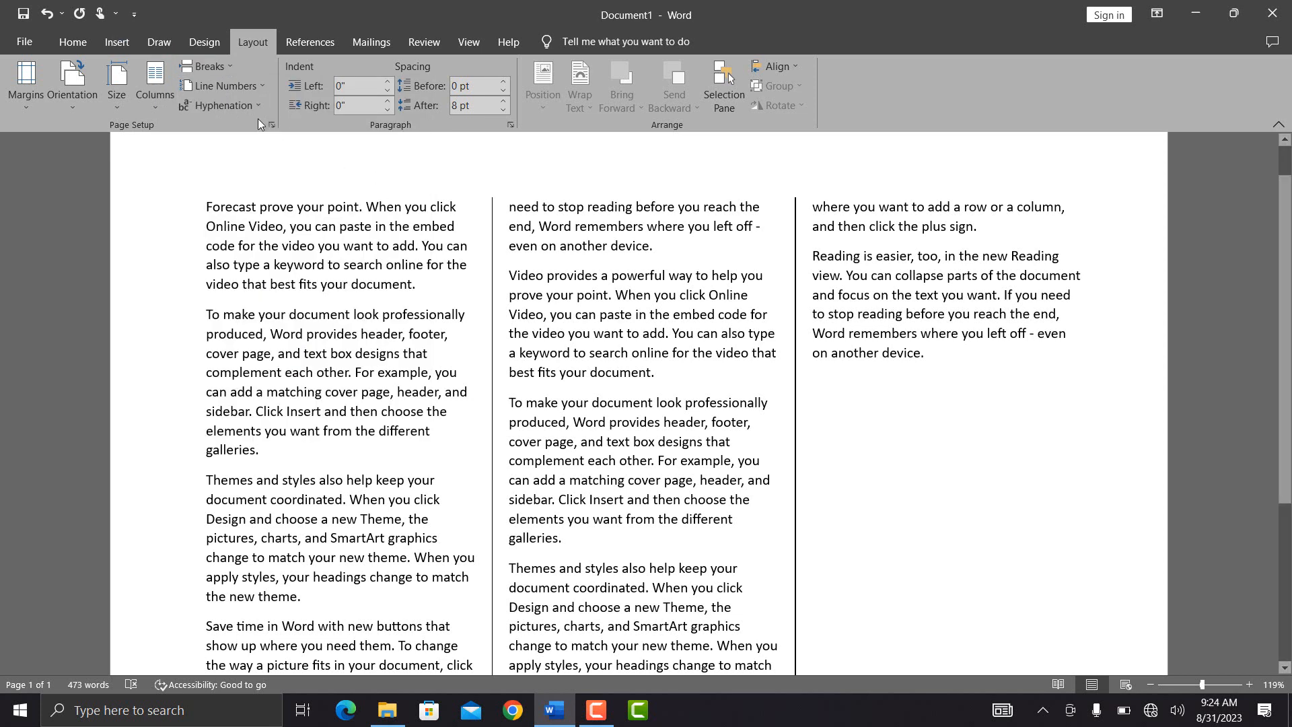
- Return the document text to a single column
click(171, 98)
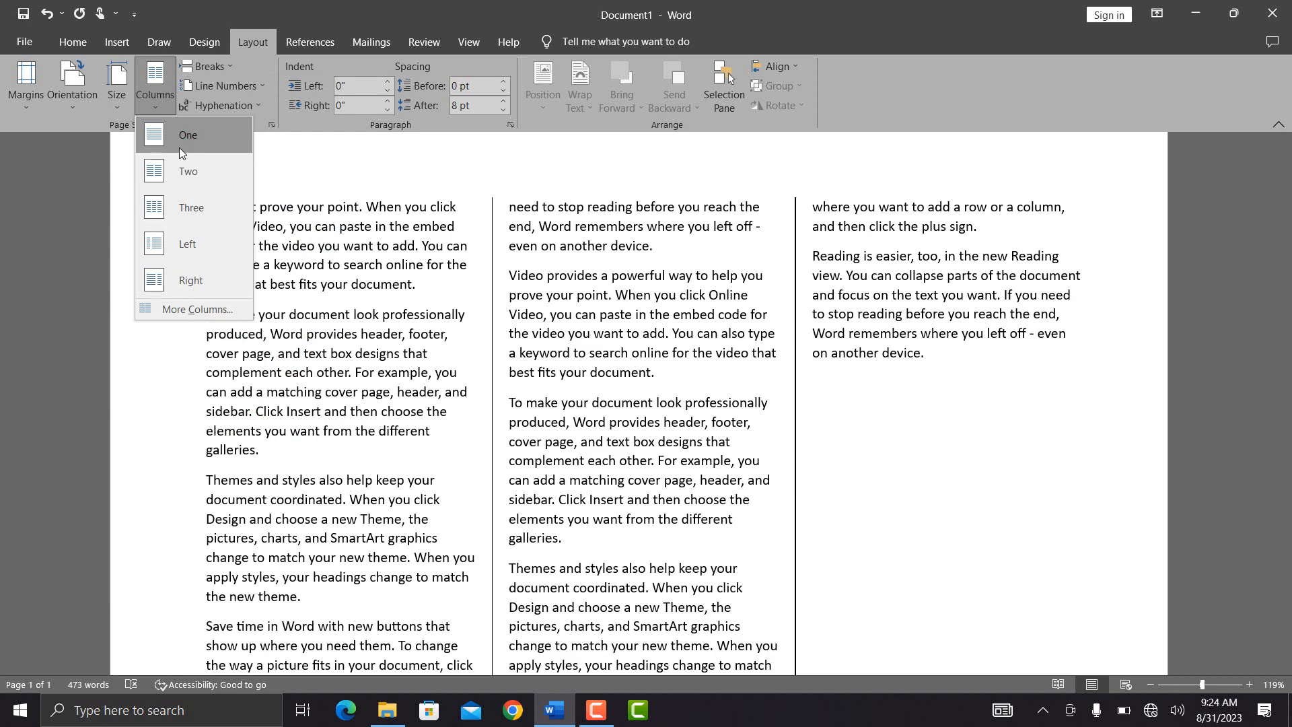
click(179, 147)
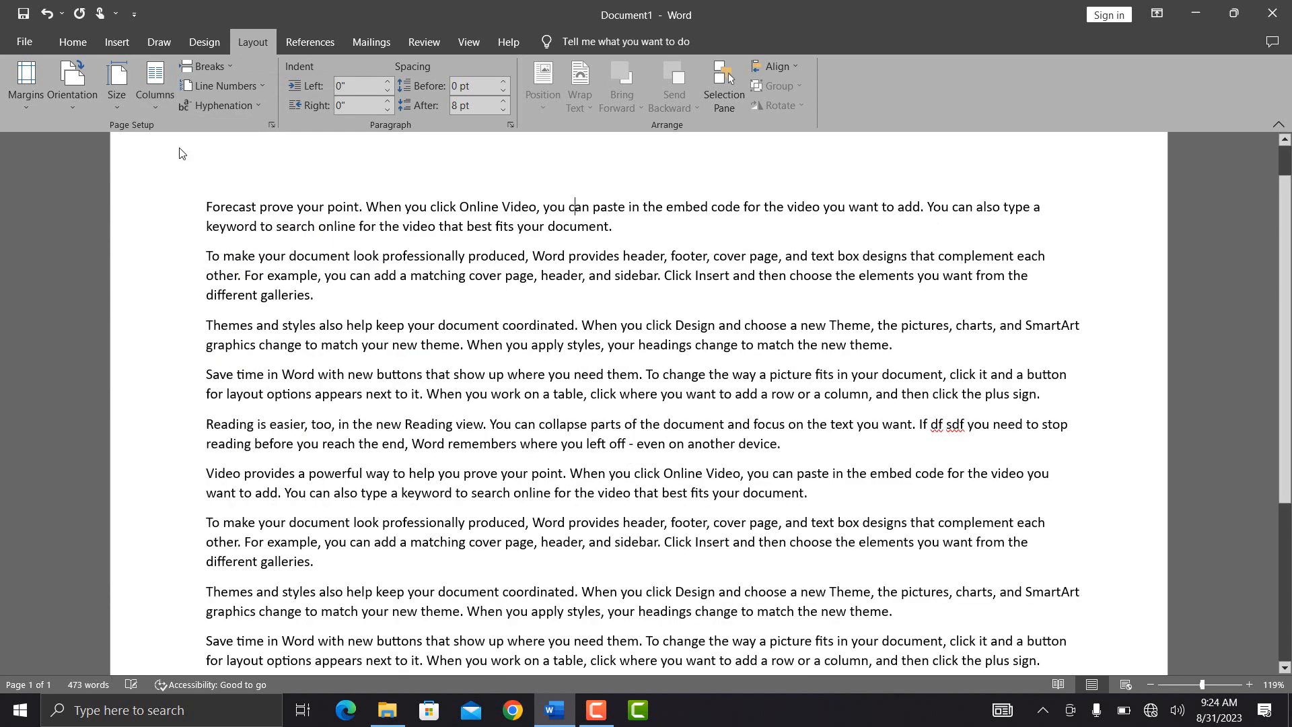
click(256, 102)
click(141, 214)
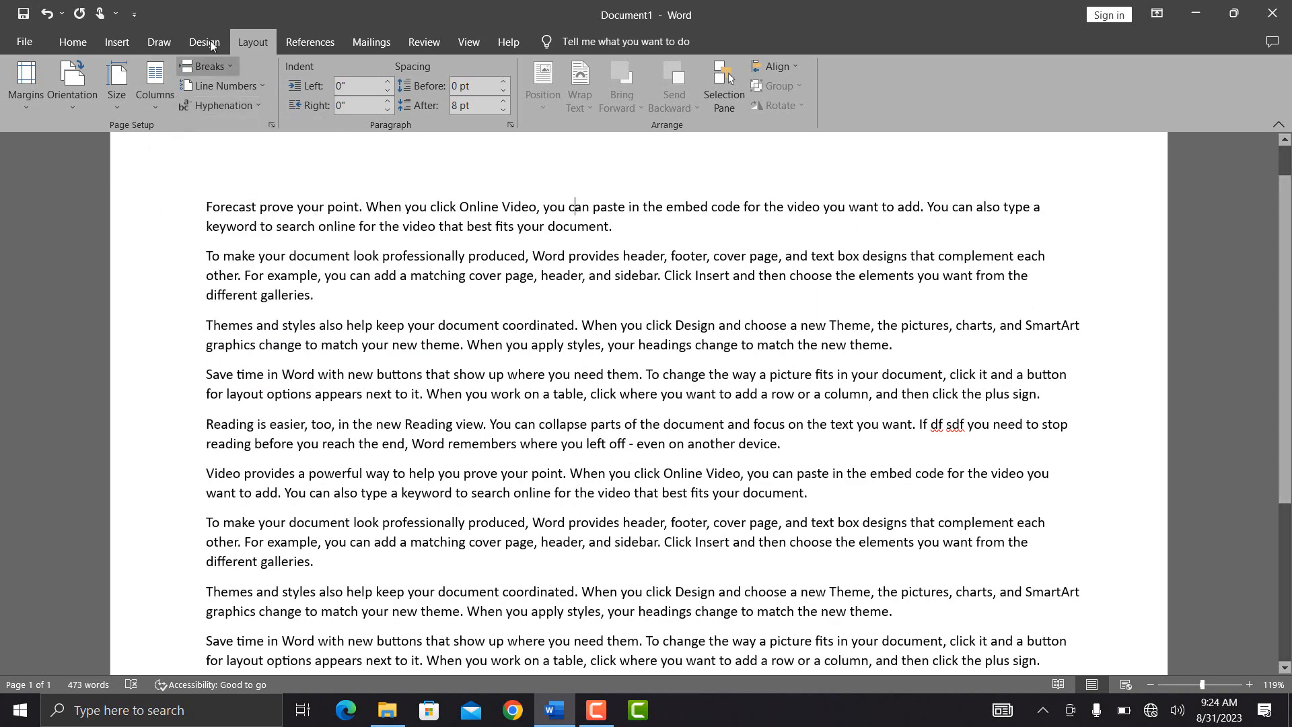
- Insert a page break inside the first paragraph, check where the text splits, and undo the break
click(235, 70)
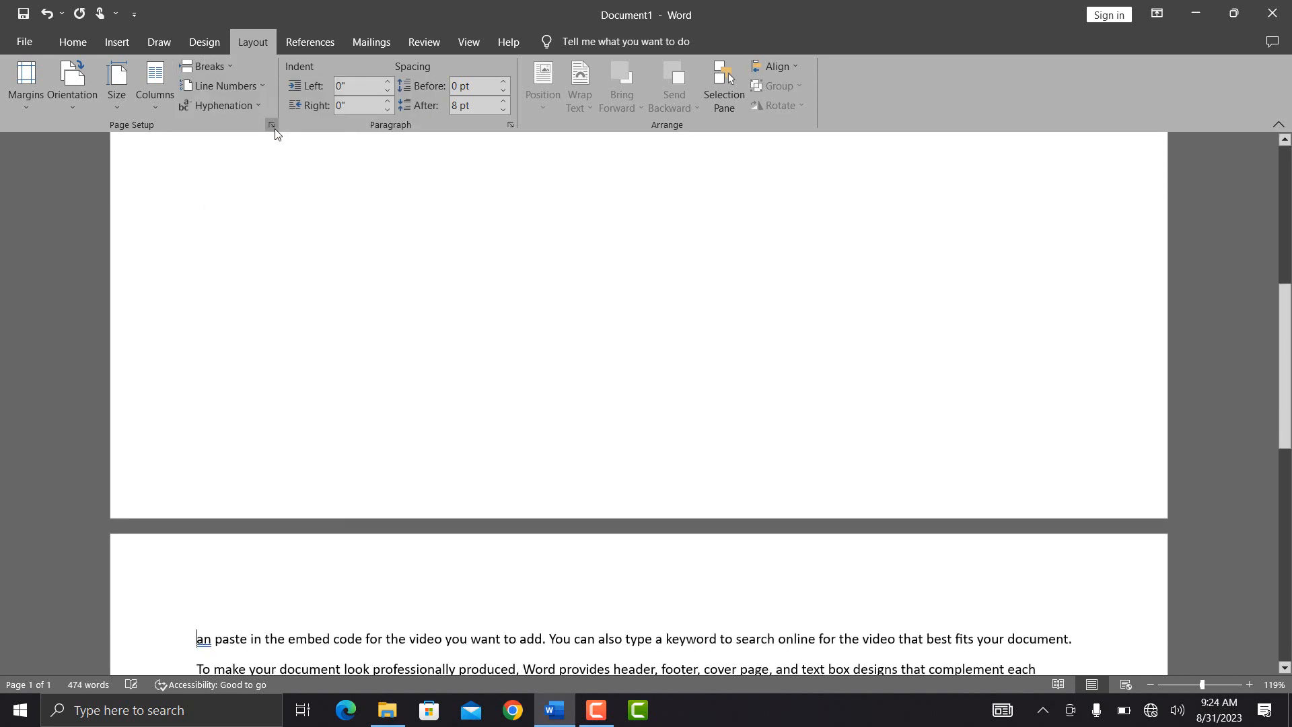
scroll(205, 276, up, 5)
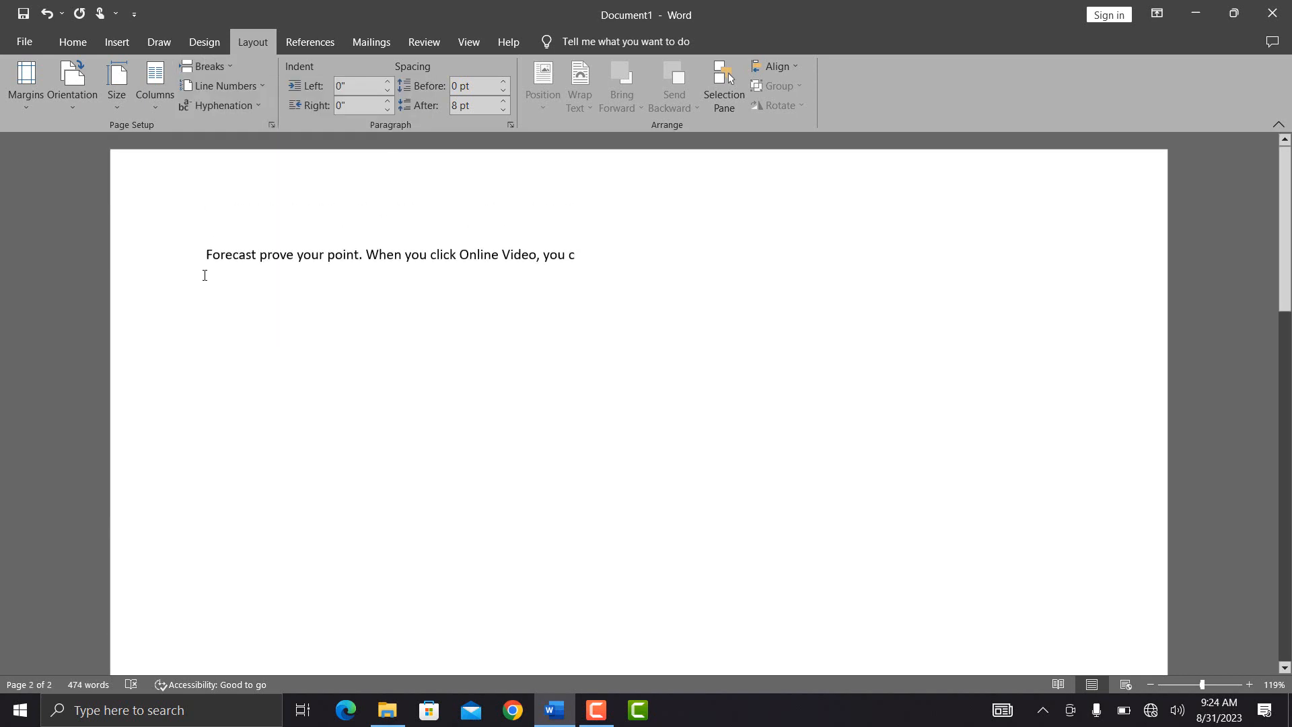
key(ctrl+z)
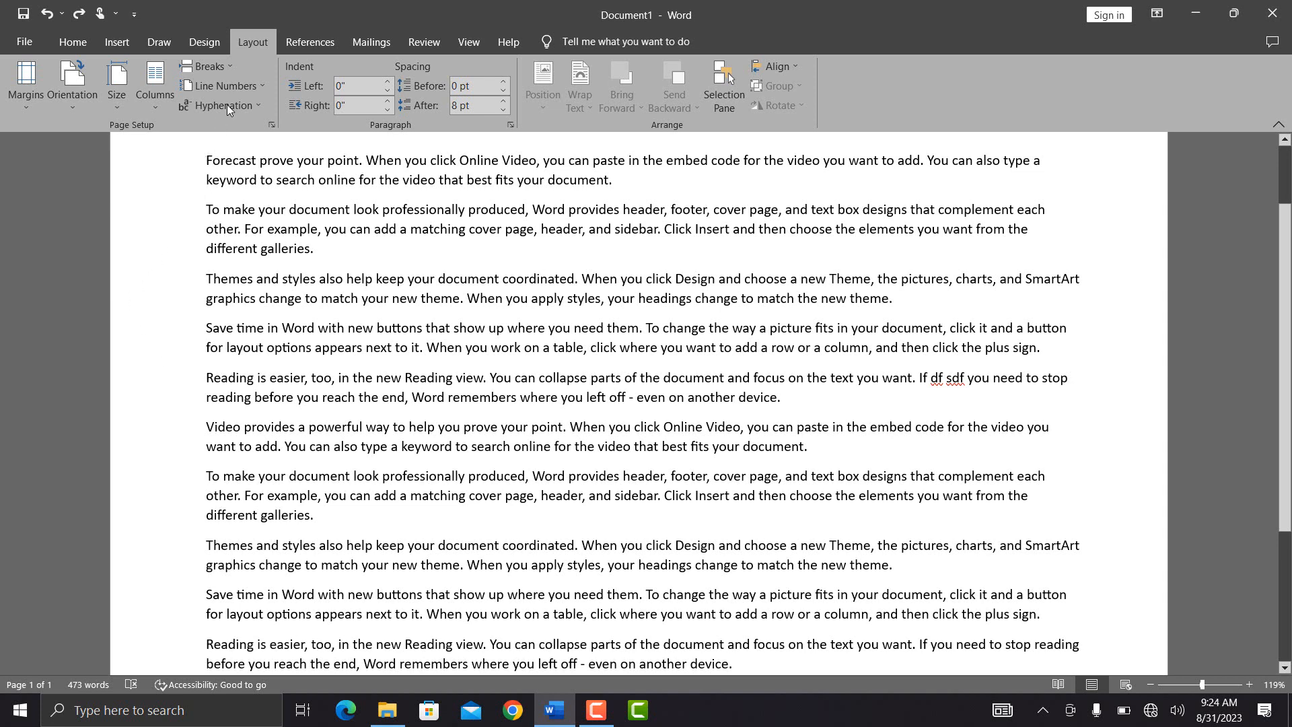
- Arrange the single-column text in two columns
click(228, 69)
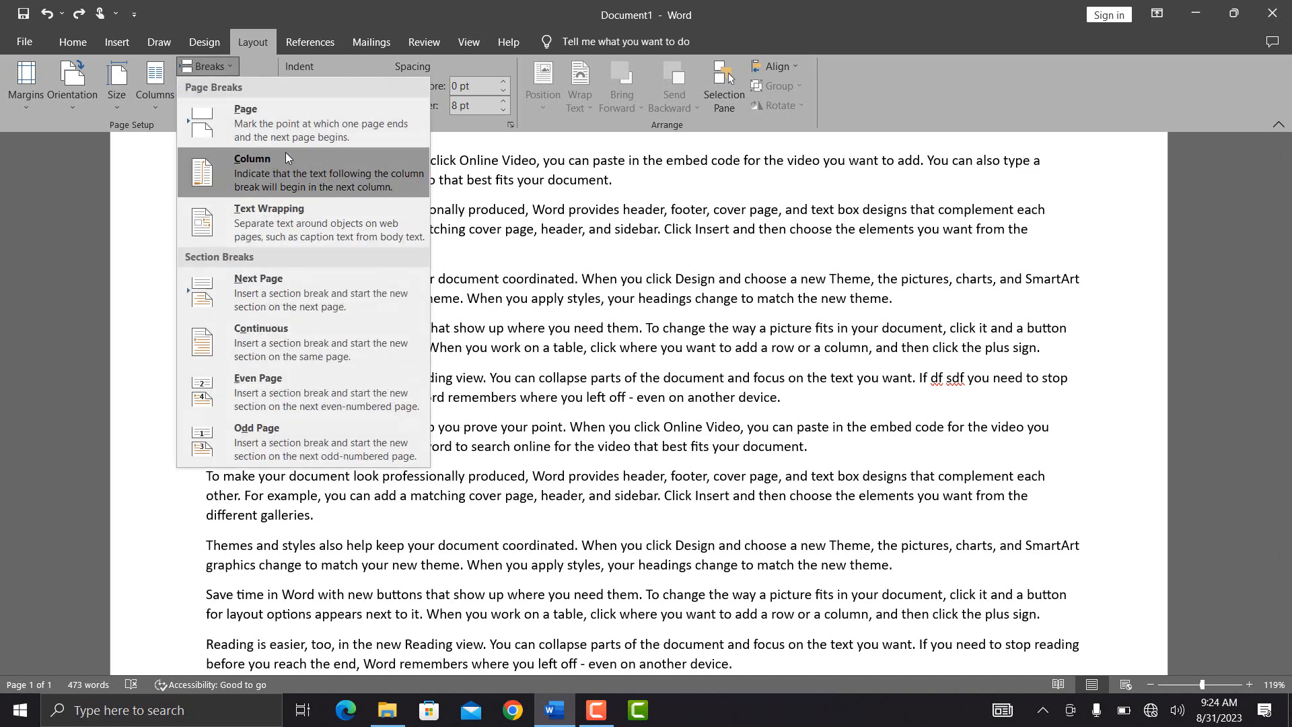
click(580, 368)
click(164, 110)
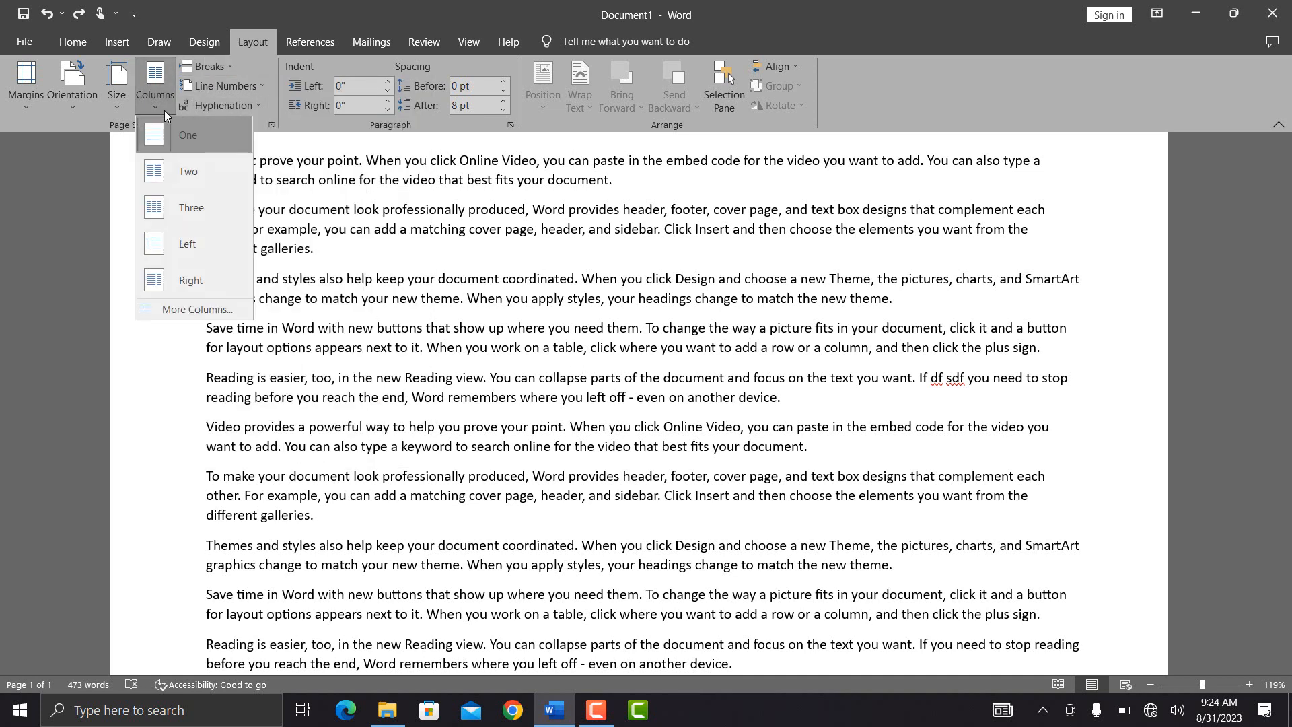
click(188, 177)
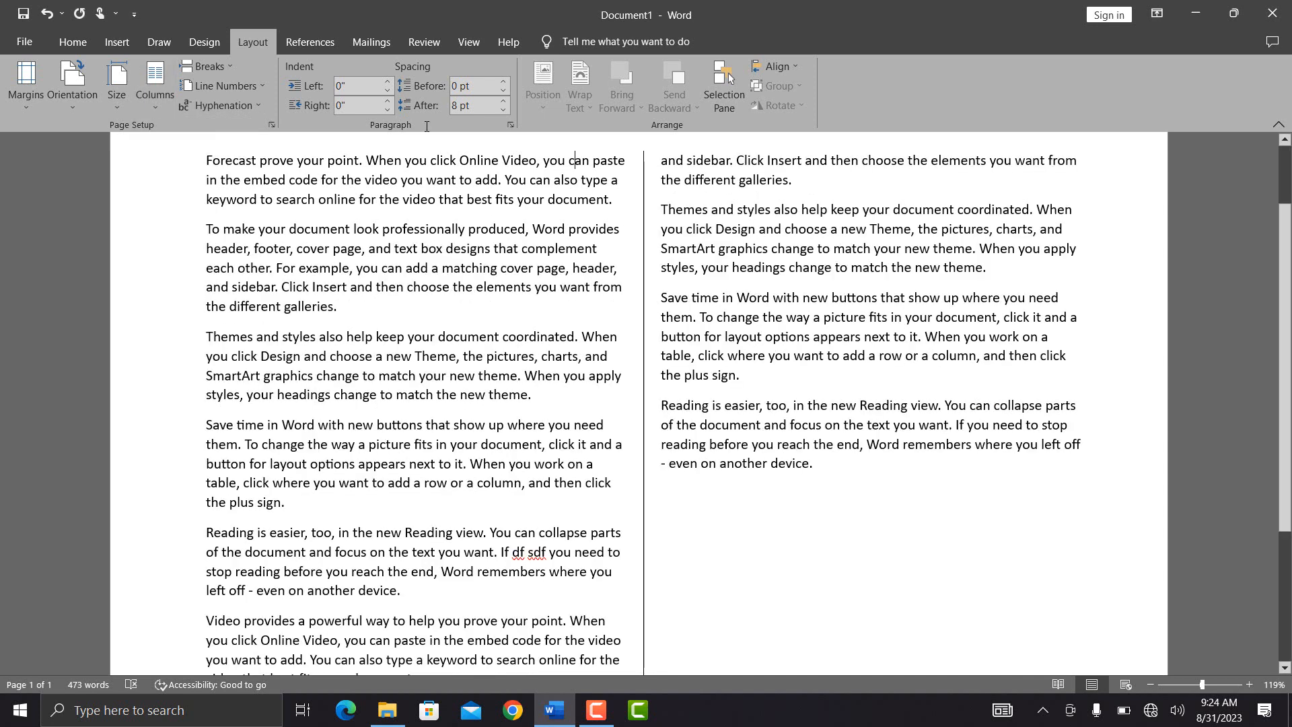
- Insert a column break inside the first paragraph, check how the text flows over the pages, and undo the break
click(224, 68)
click(244, 164)
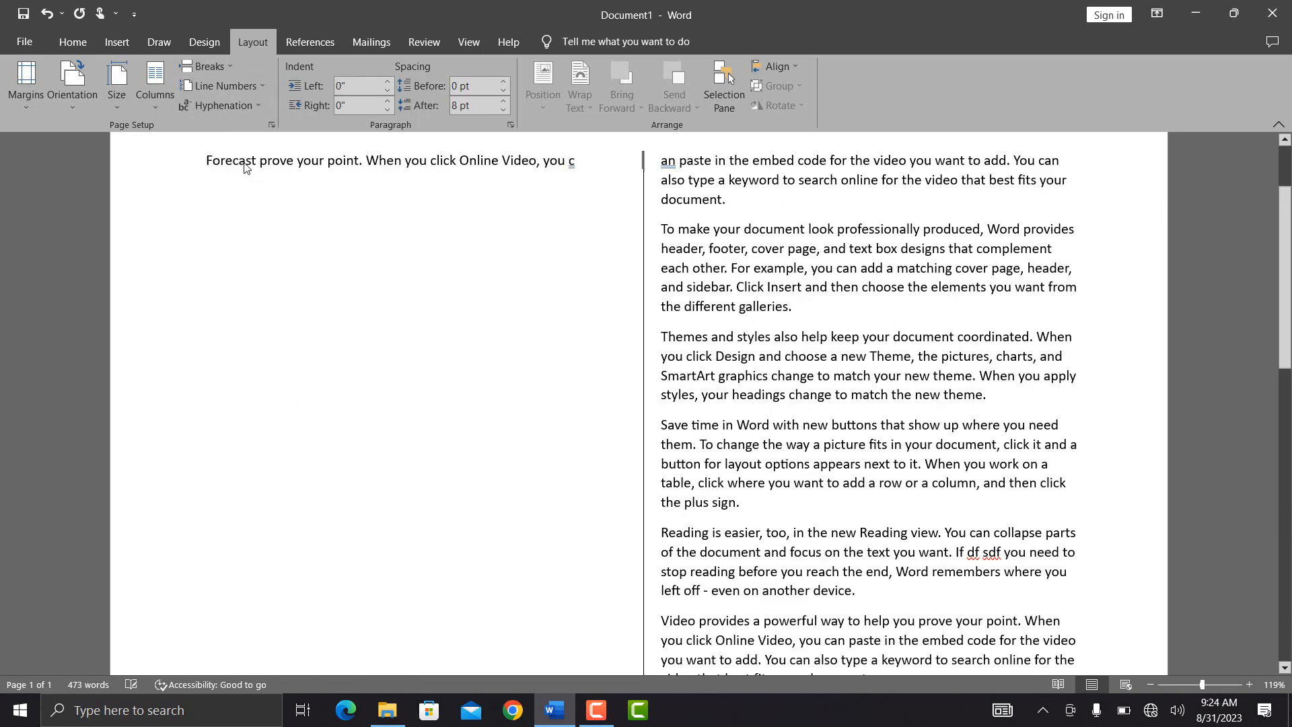
scroll(424, 250, down, 5)
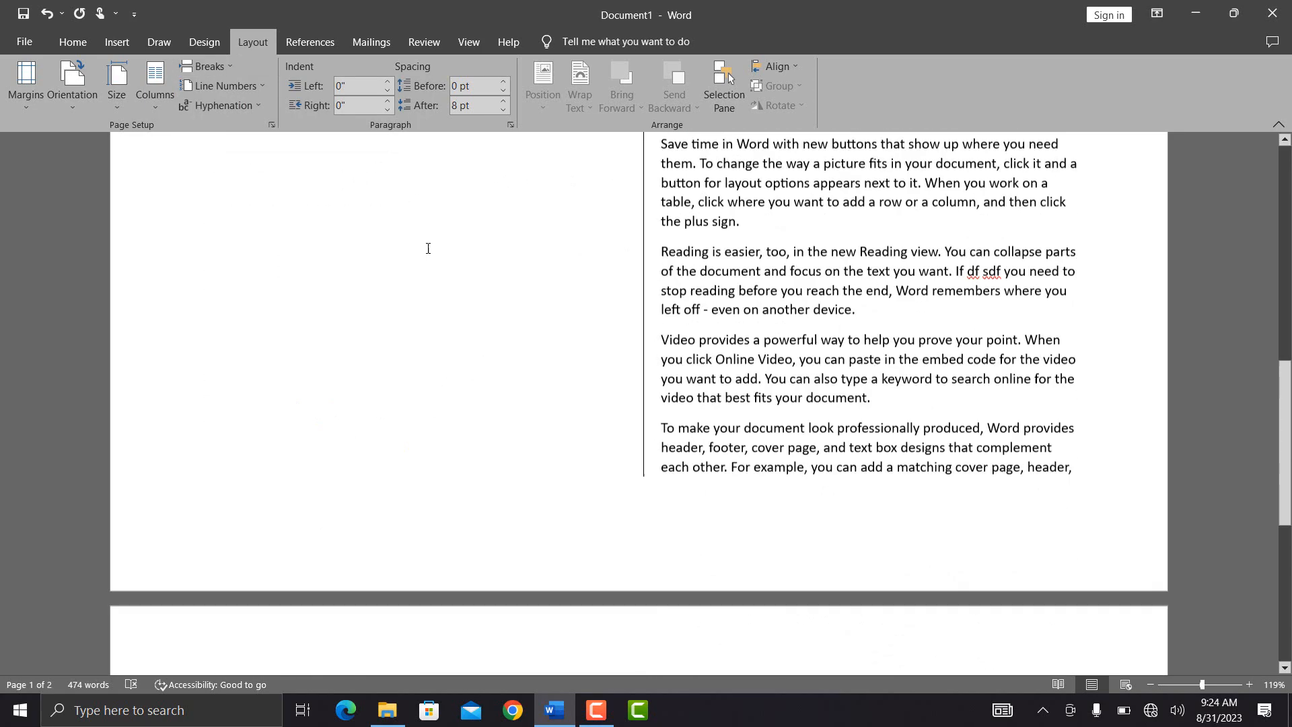
scroll(428, 249, down, 12)
scroll(428, 249, up, 11)
scroll(410, 362, down, 2)
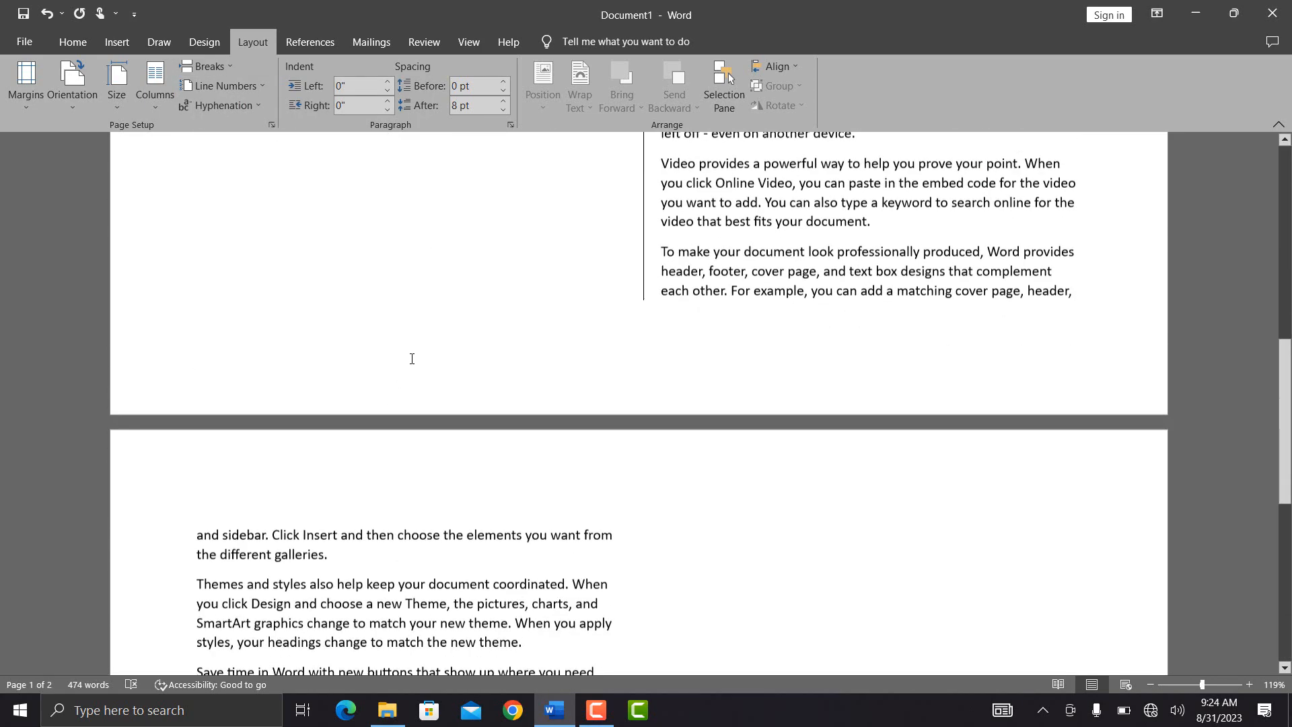
scroll(412, 359, down, 3)
scroll(354, 292, up, 13)
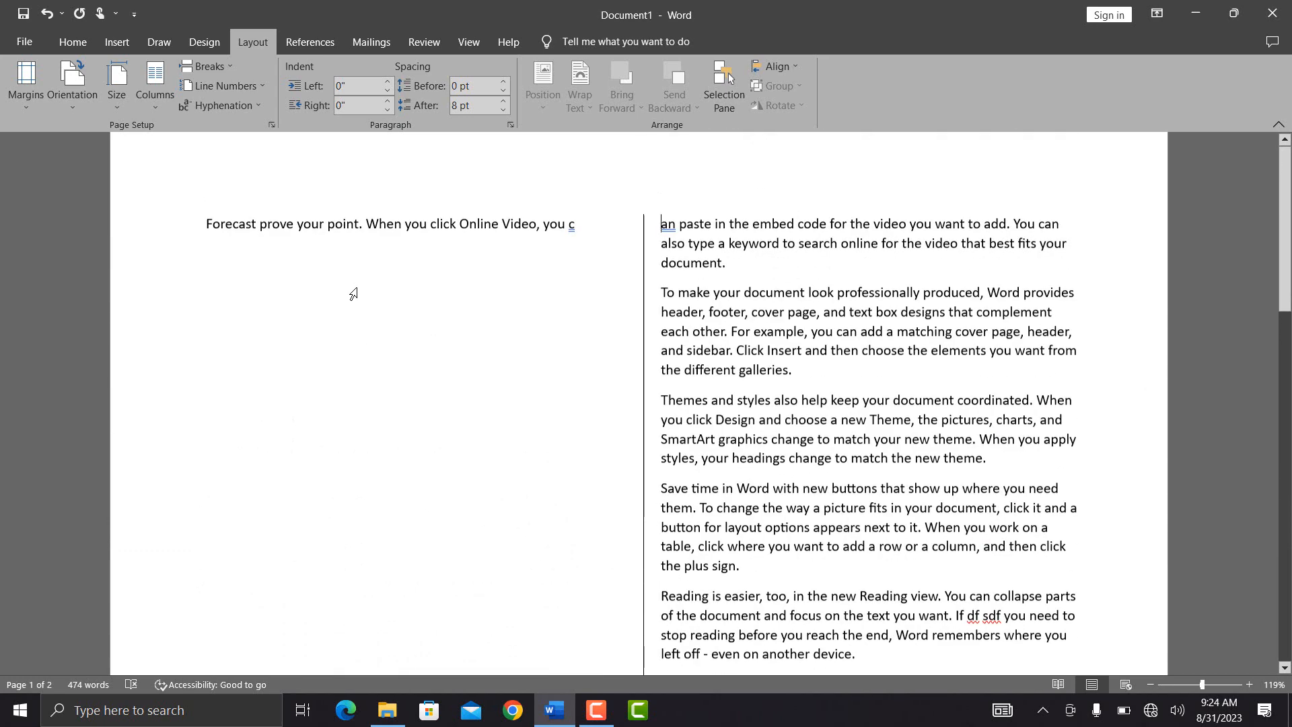
key(ctrl+z)
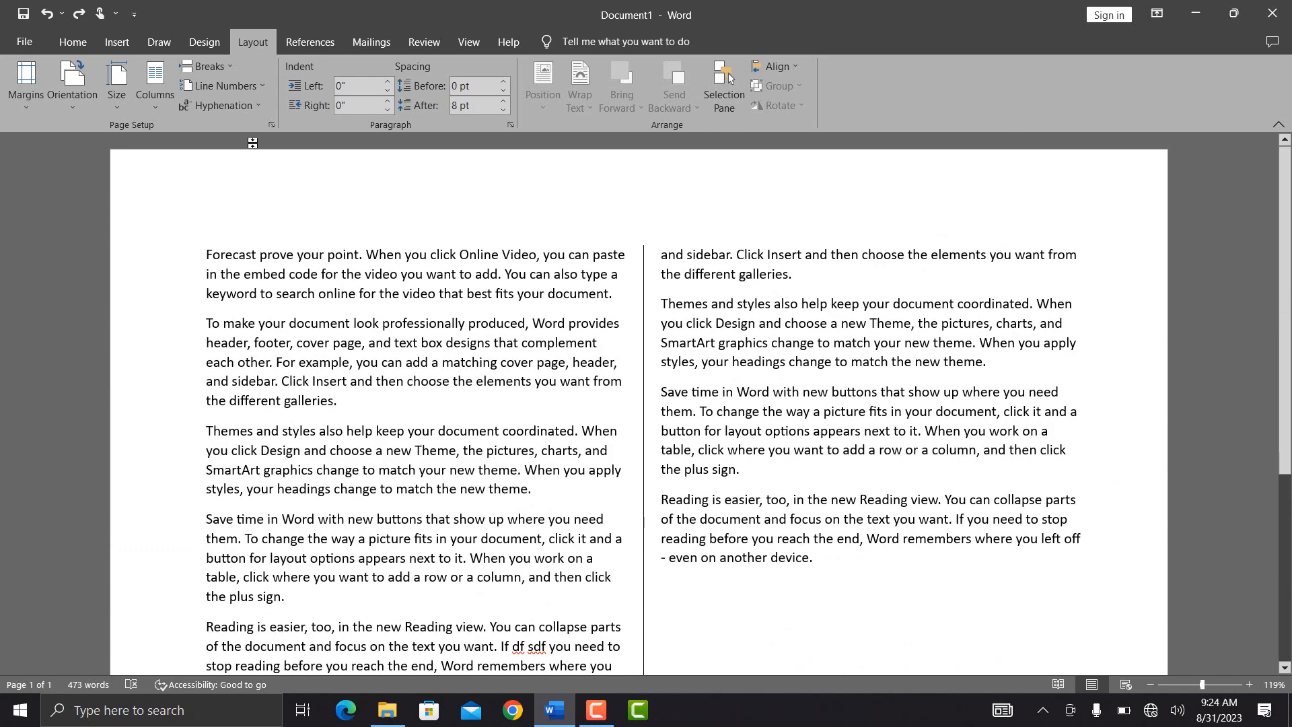
- Add an empty paragraph after the first paragraph and remove it
click(226, 69)
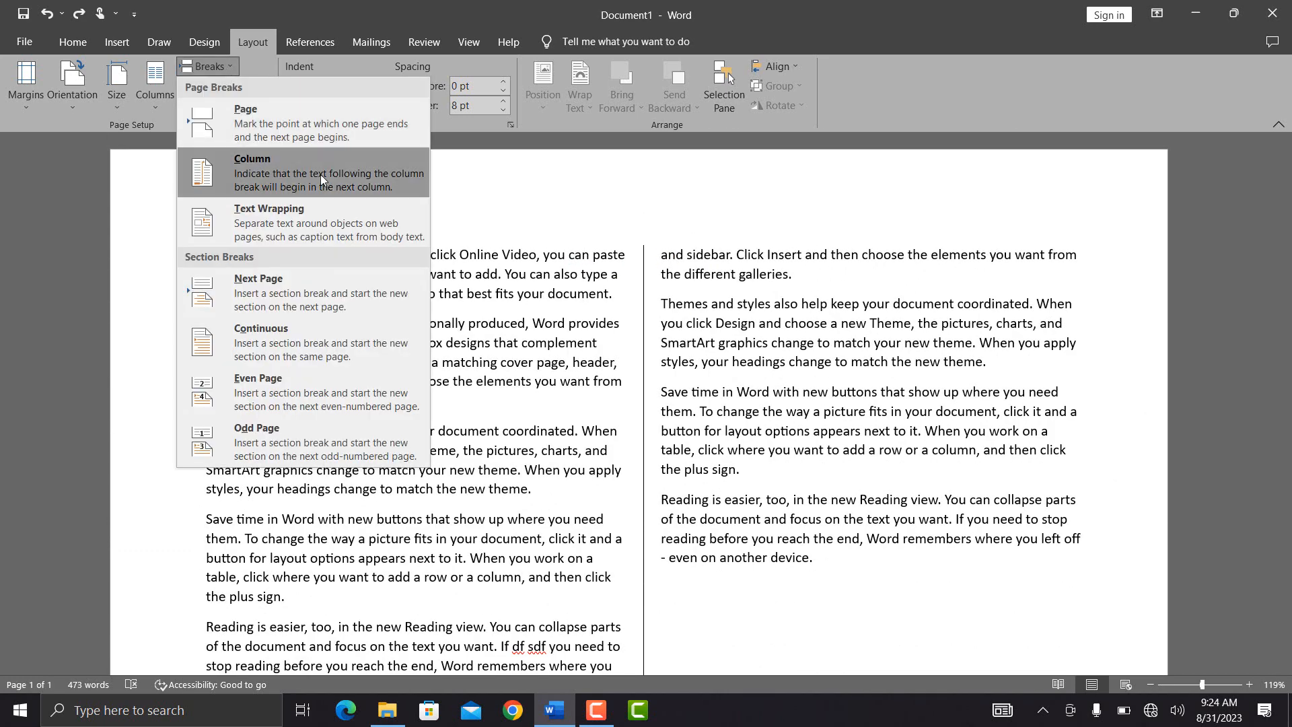
click(626, 306)
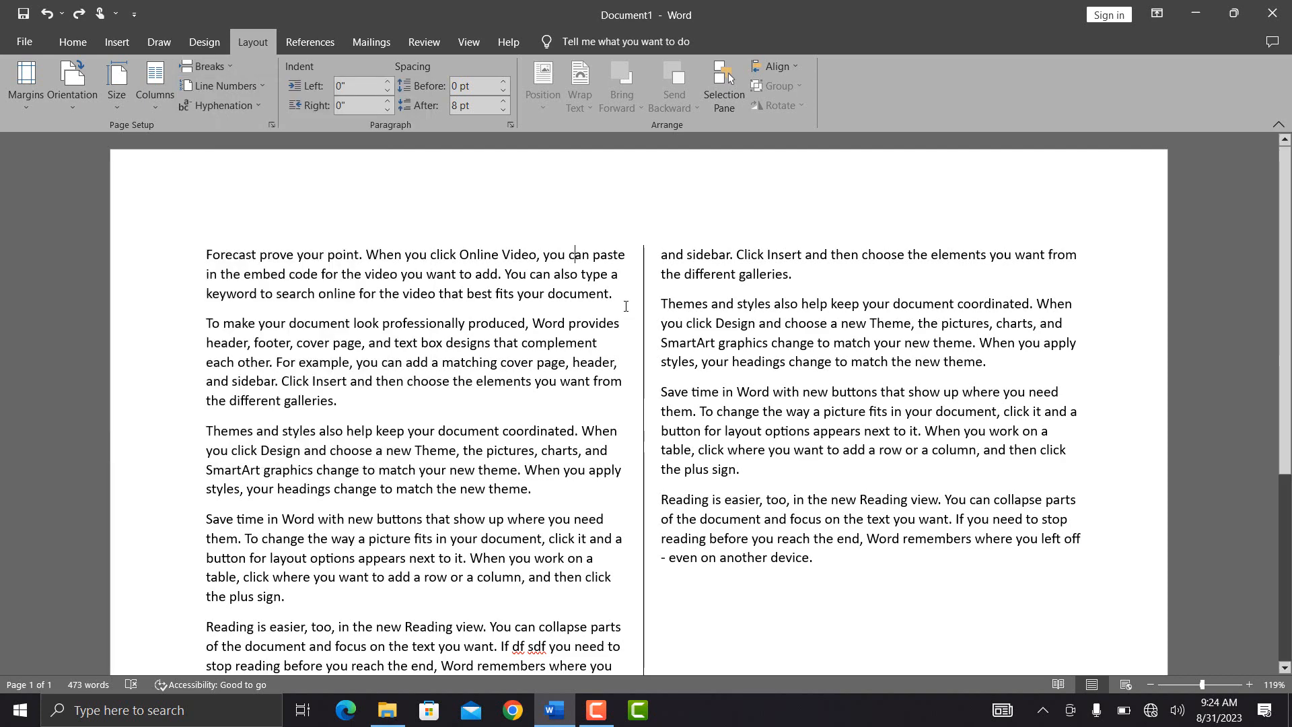
key(Return)
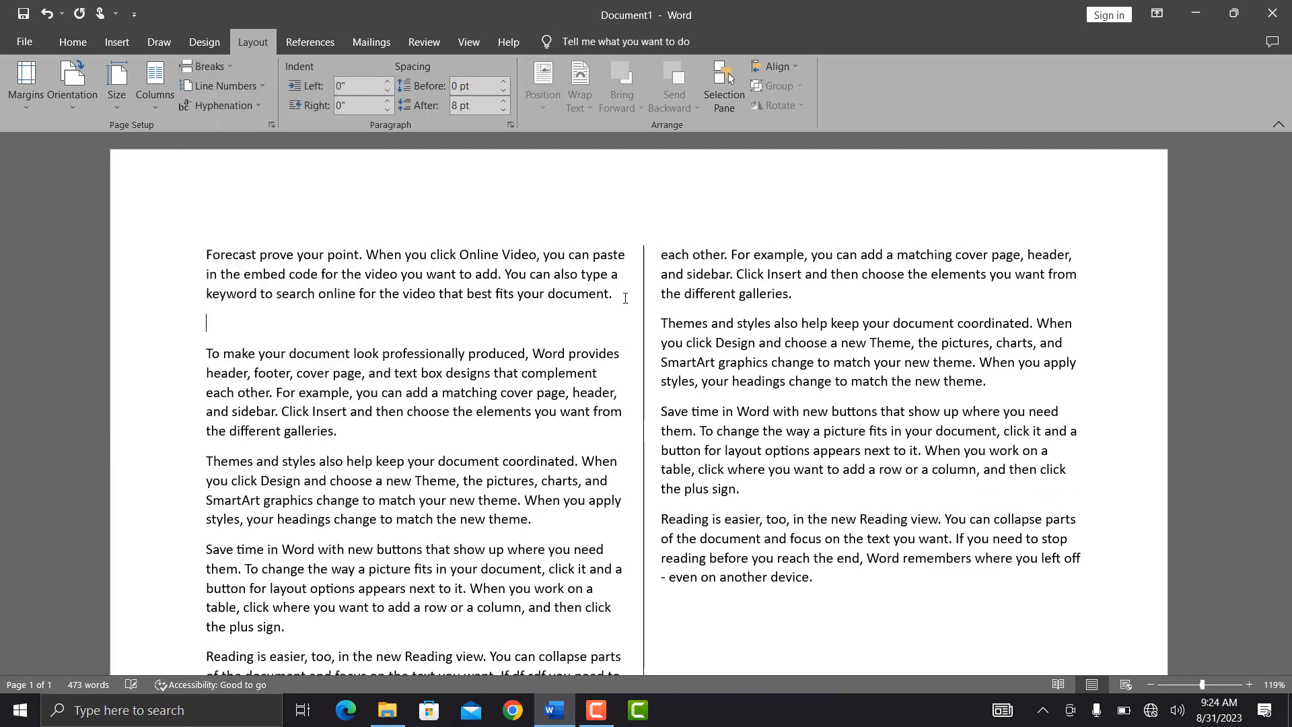
key(BackSpace)
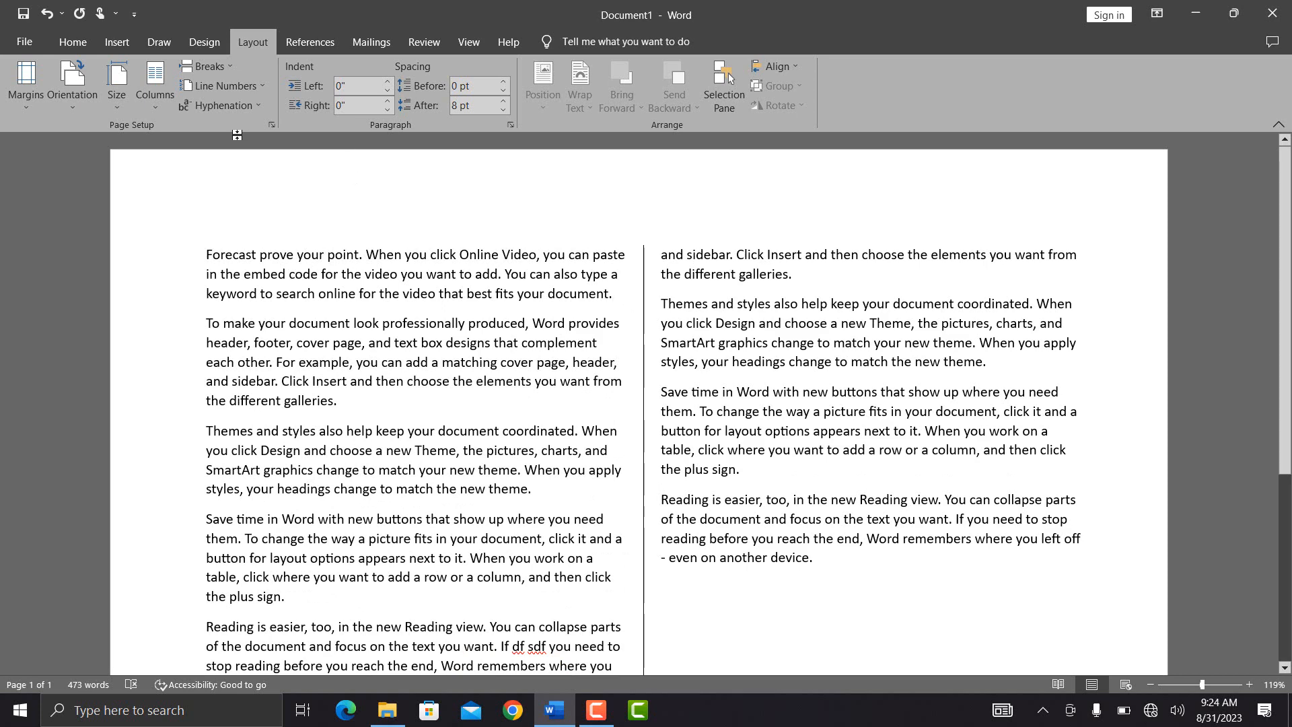
- Insert a text wrapping break at the end of the first paragraph and enter "sdfsdfsdf" on the new line
click(229, 67)
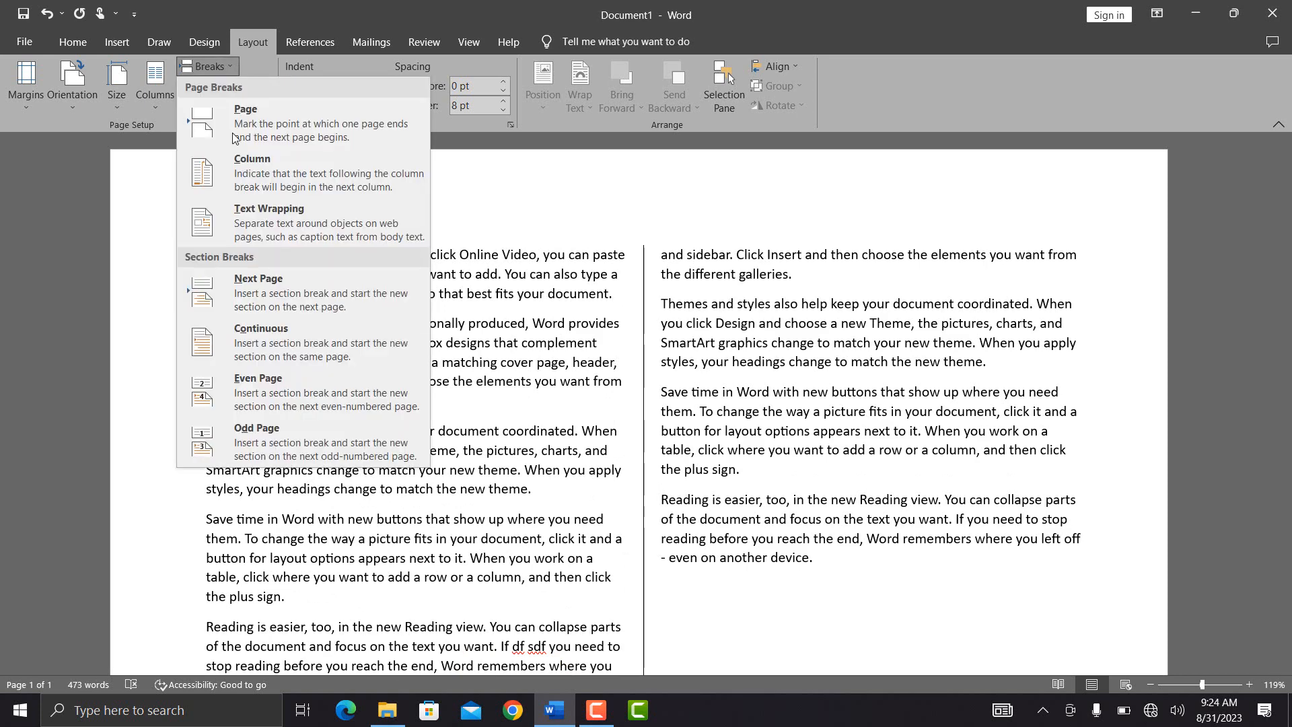
click(261, 208)
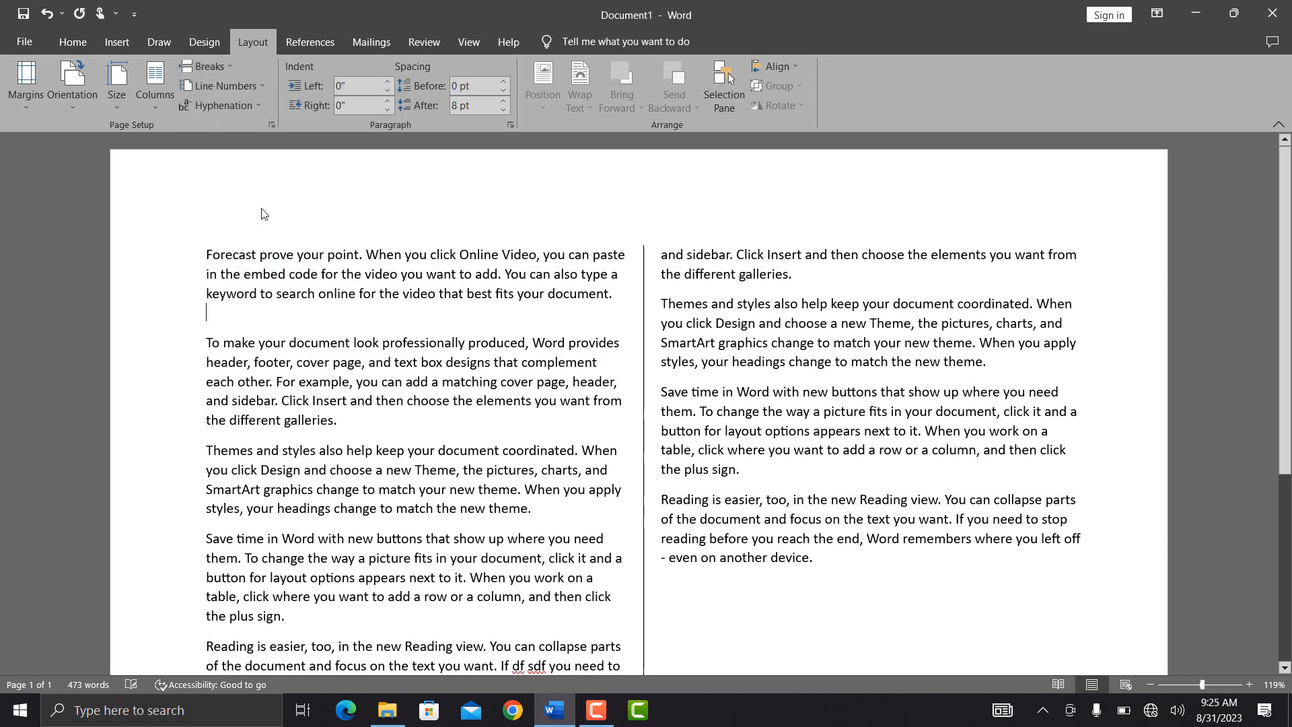
text(sdfsdfsdf)
key(Return)
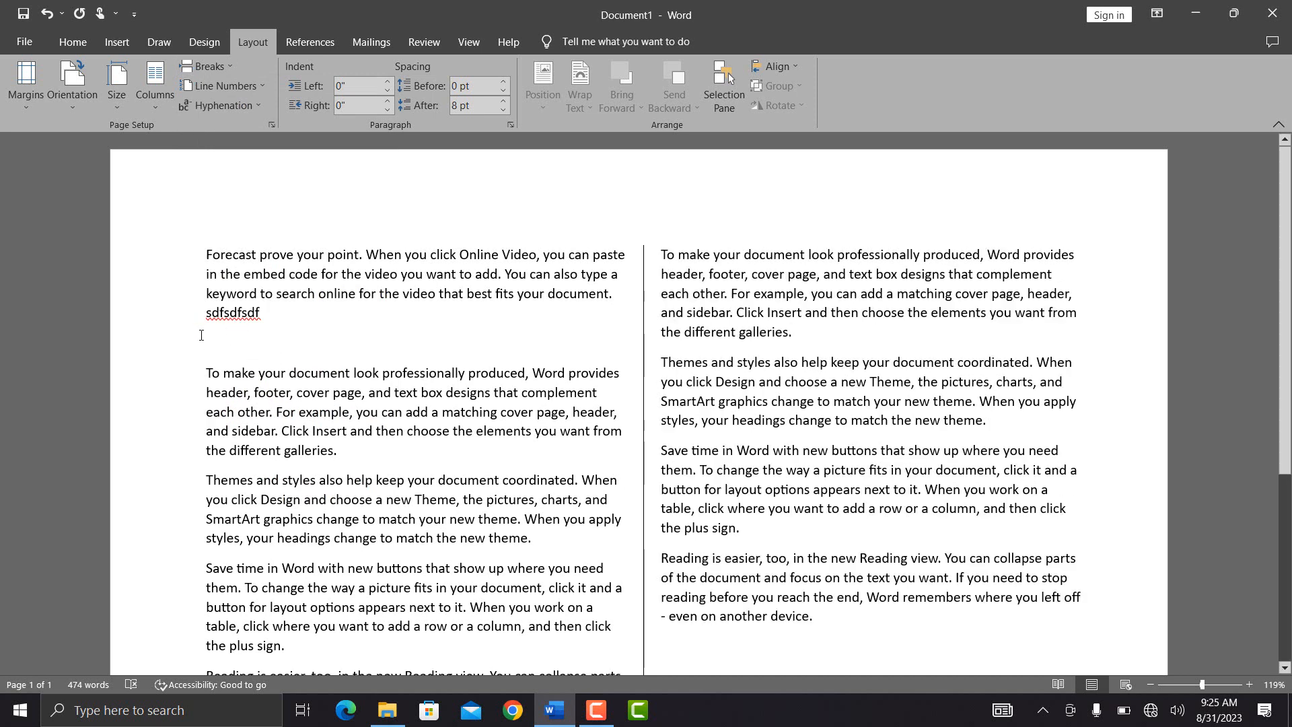
key(BackSpace)
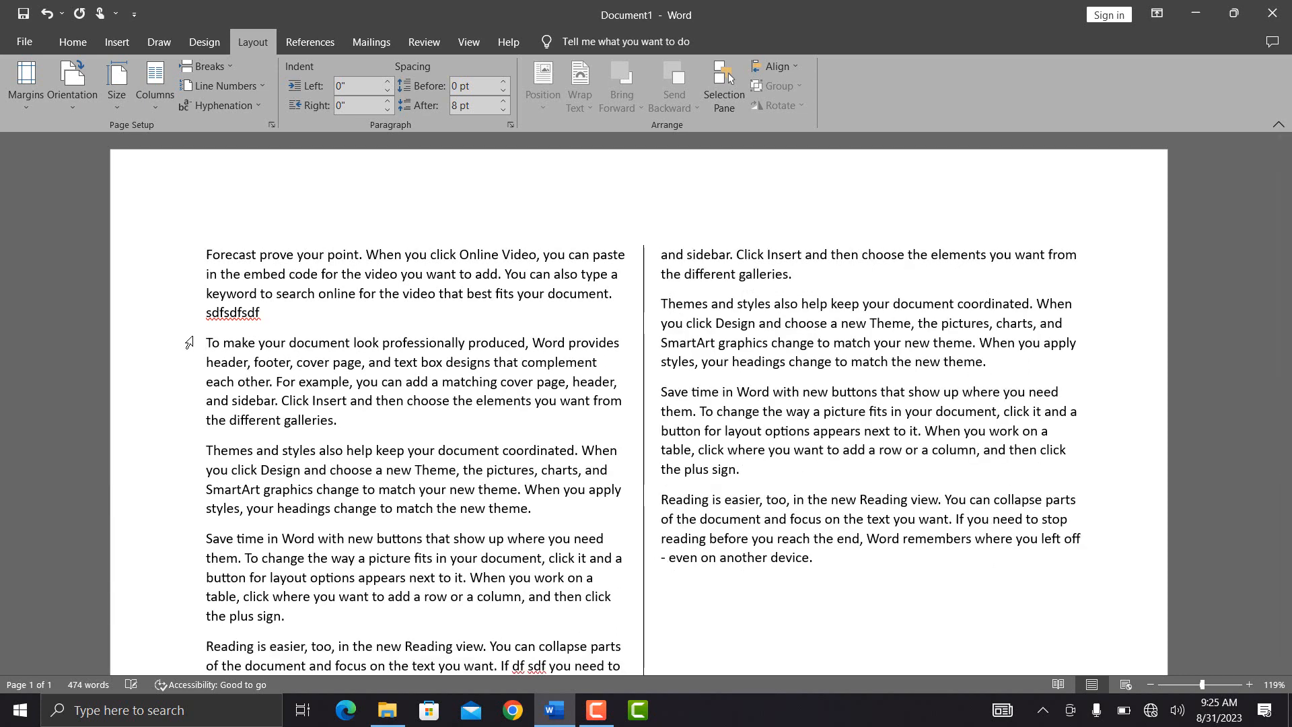
- Insert another text wrapping break directly after "sdfsdfsdf" to add a blank line above the second paragraph
click(222, 66)
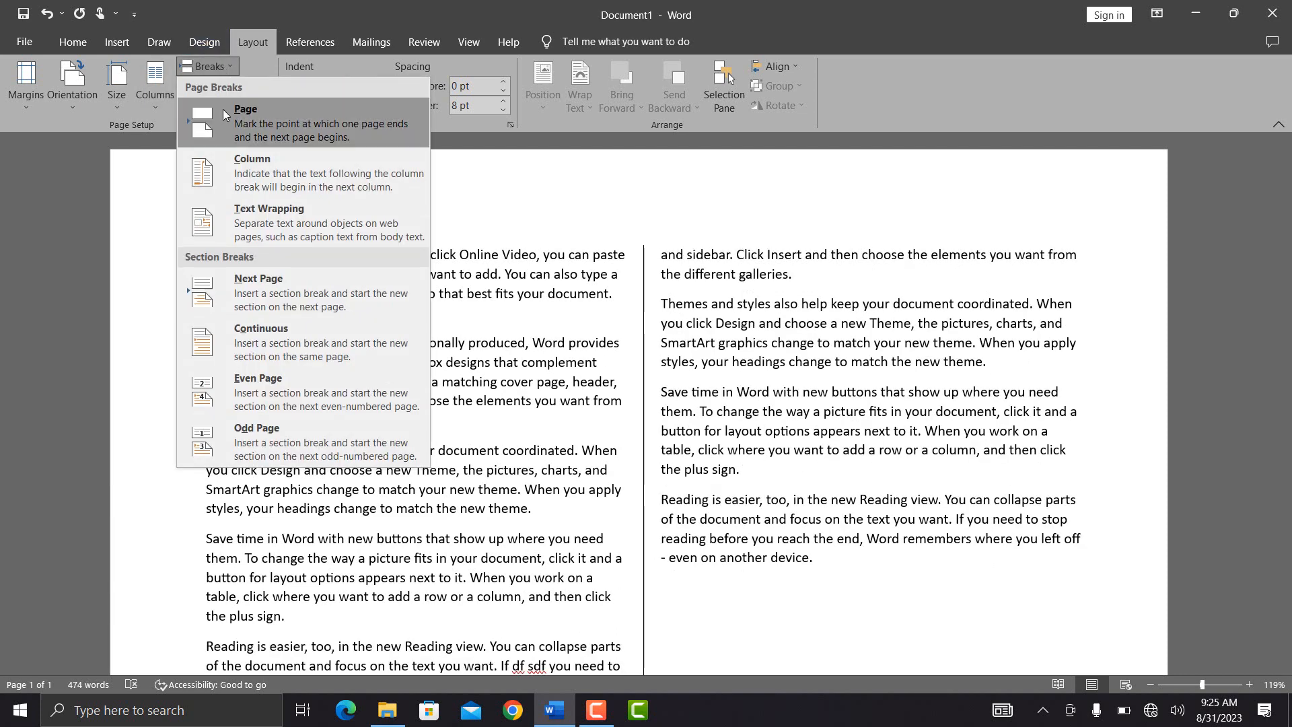
click(233, 211)
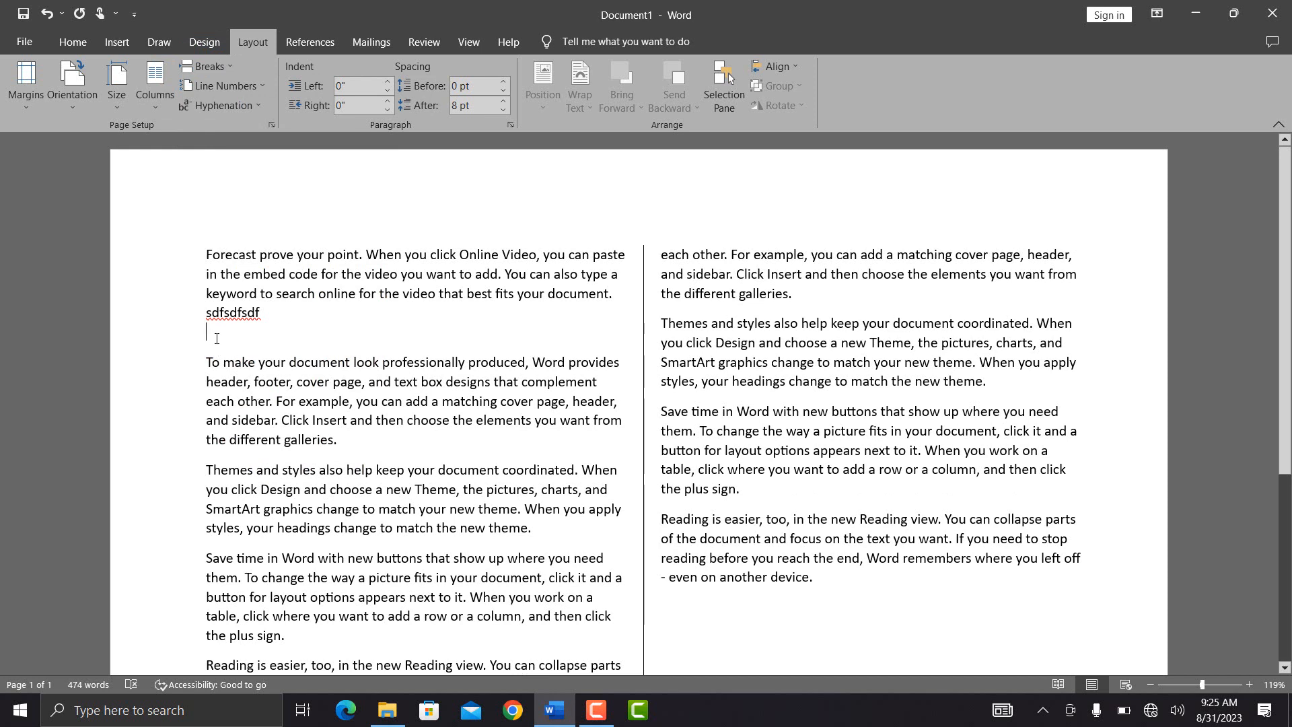
- Insert a Next Page section break after the second paragraph, check how the text moves over the pages, and undo the break
click(228, 70)
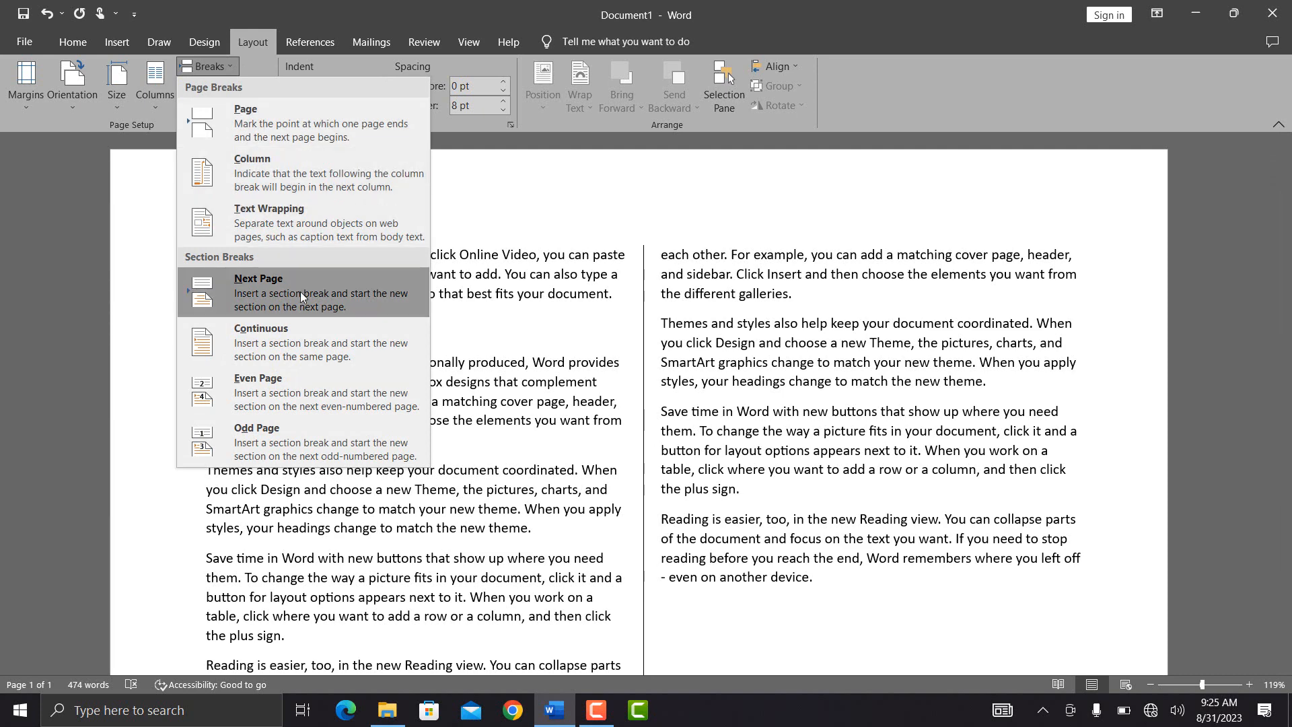
click(557, 339)
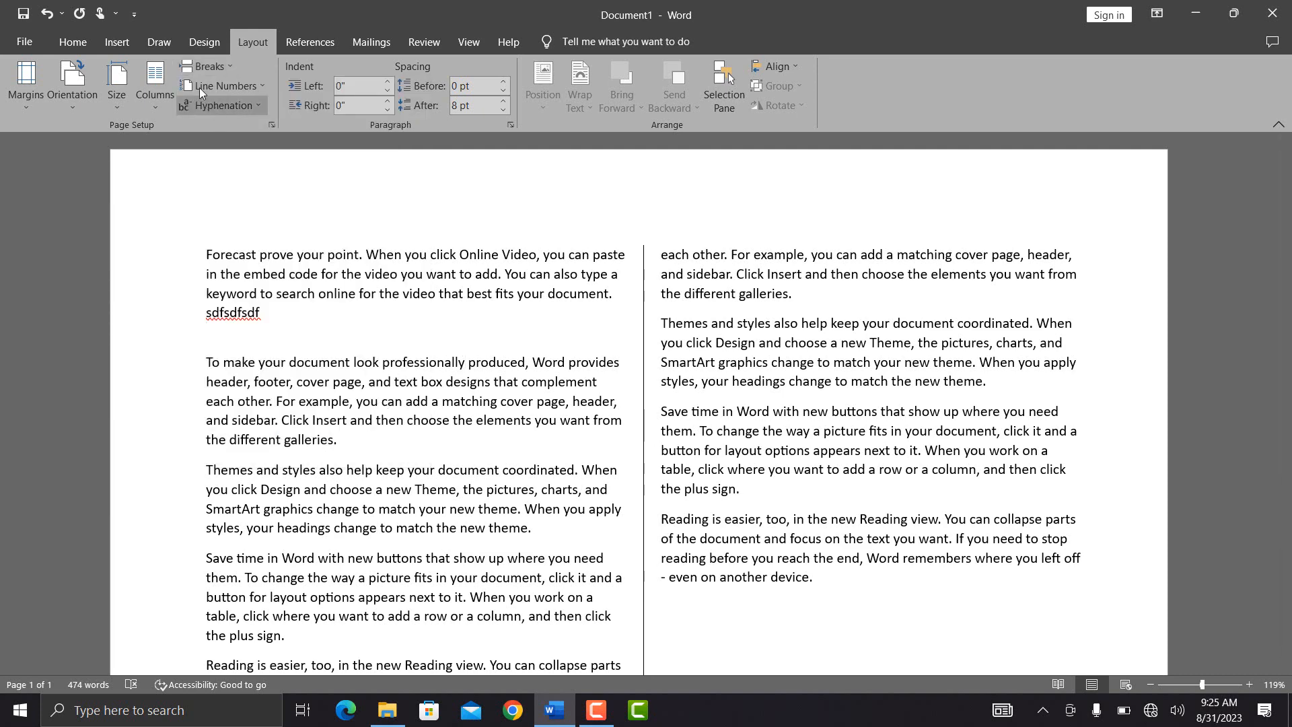
click(213, 70)
click(231, 297)
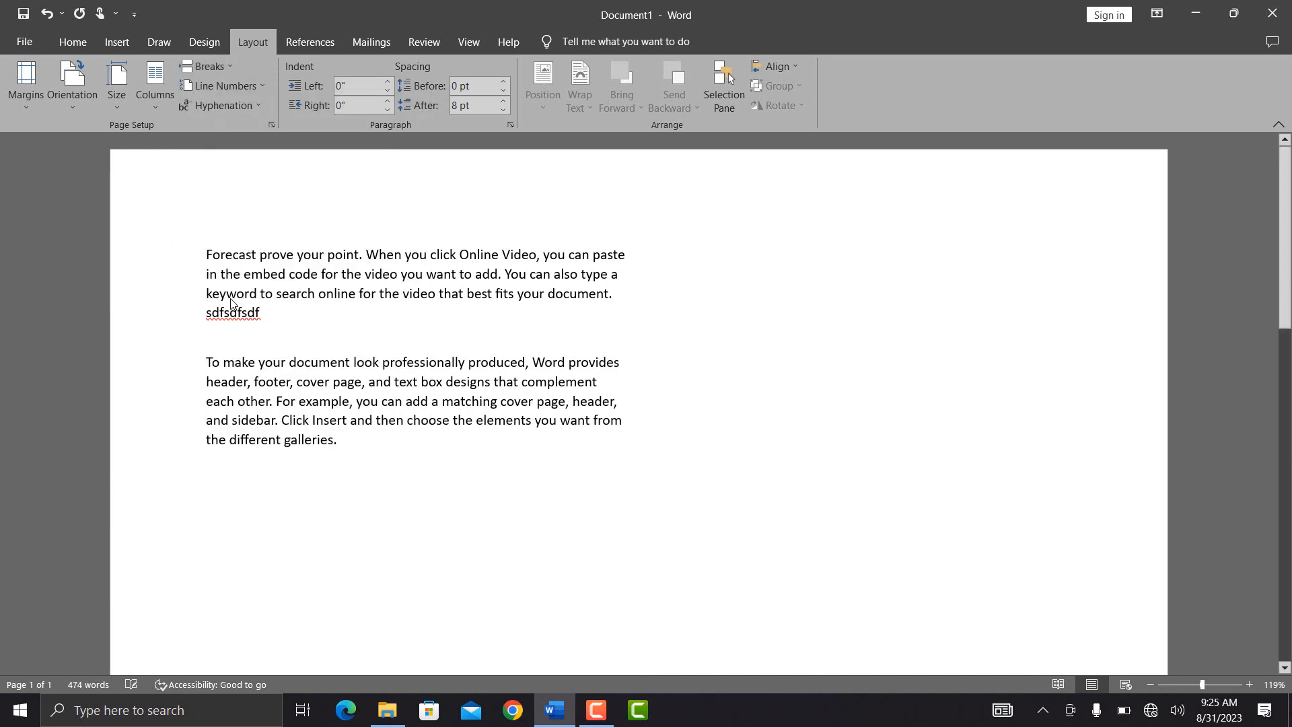
scroll(388, 357, up, 7)
scroll(355, 429, down, 5)
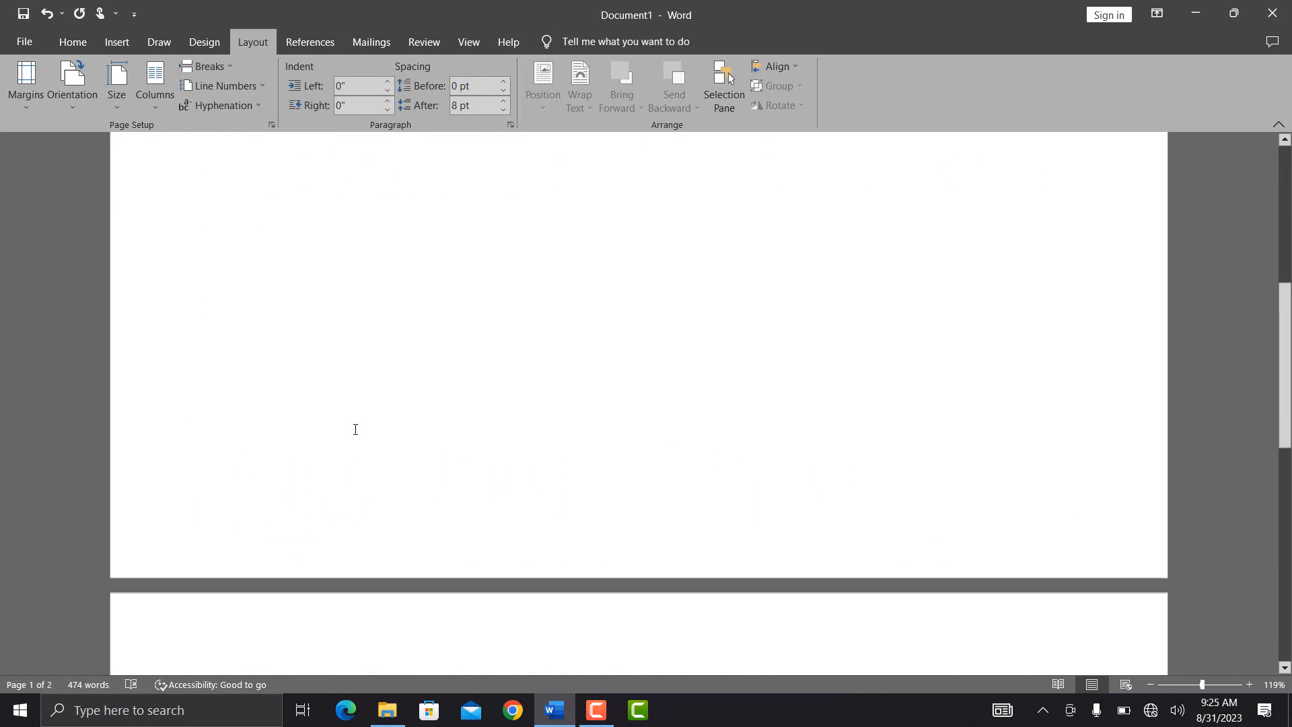
scroll(356, 429, down, 8)
key(ctrl+z)
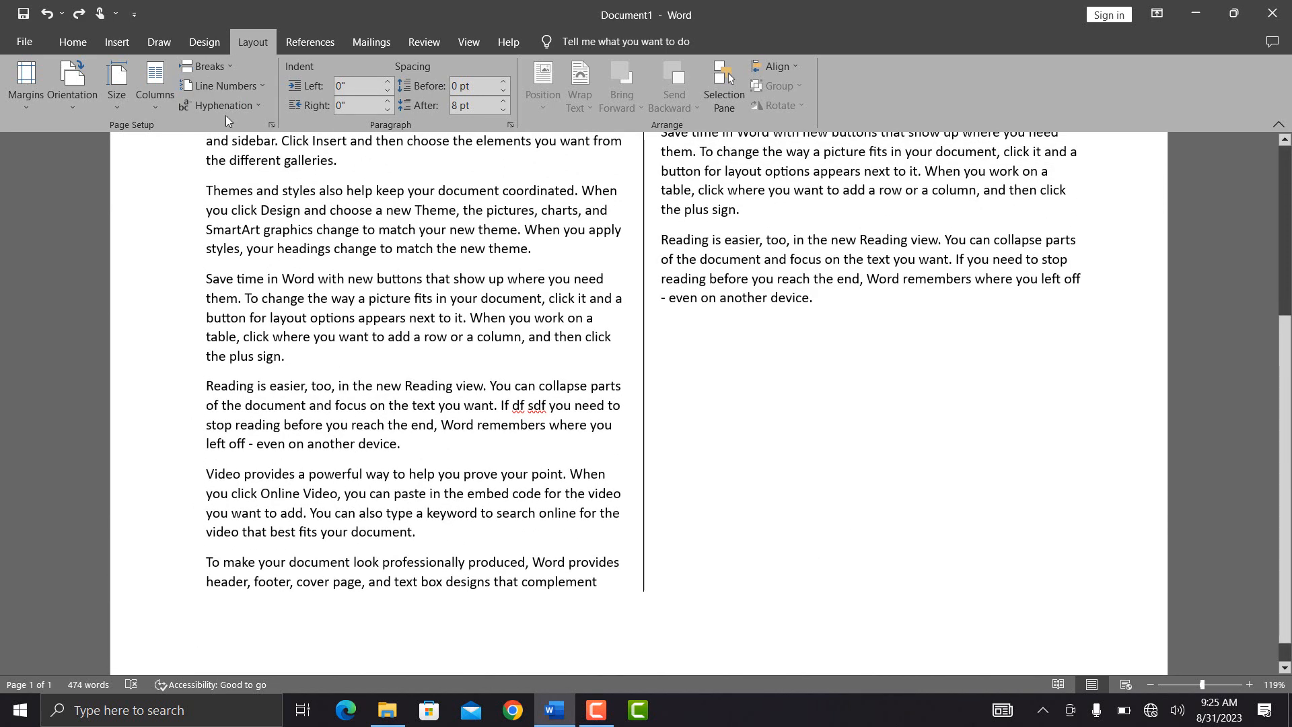
- Insert a Continuous section break after the second paragraph and test the new line by entering "sf" and deleting it
click(223, 63)
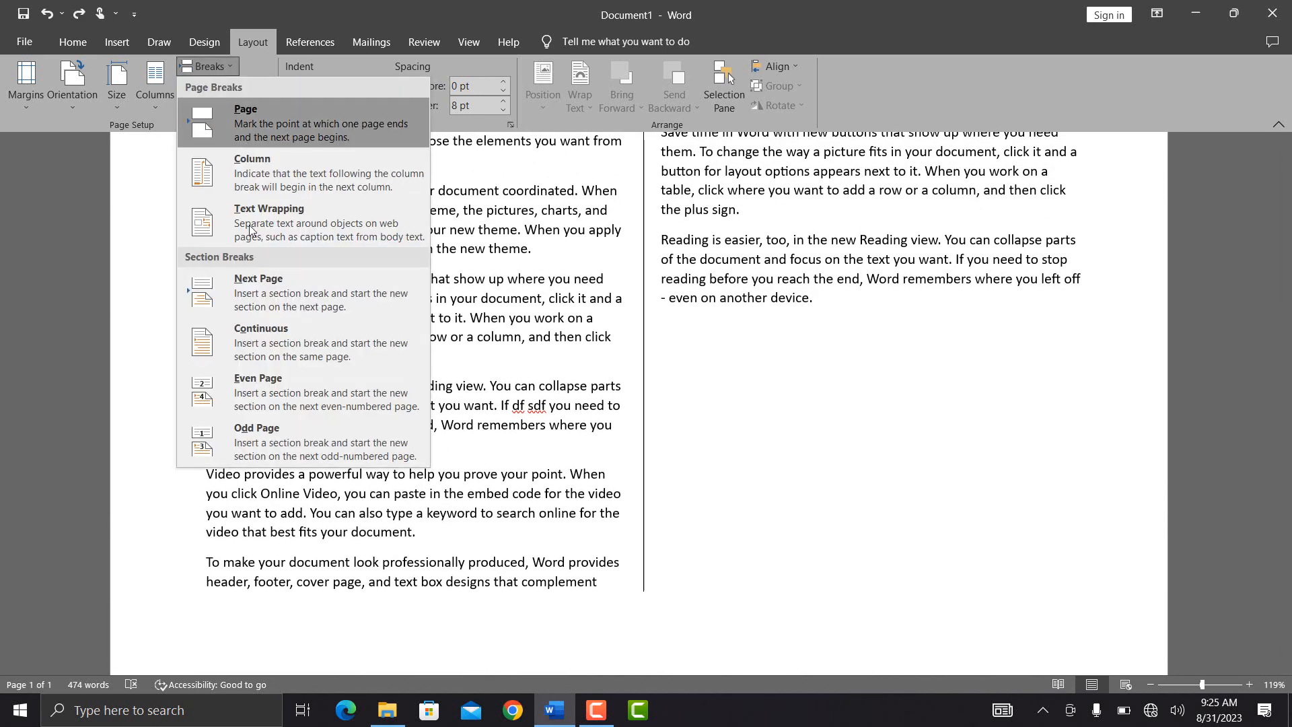
click(311, 330)
scroll(262, 224, up, 3)
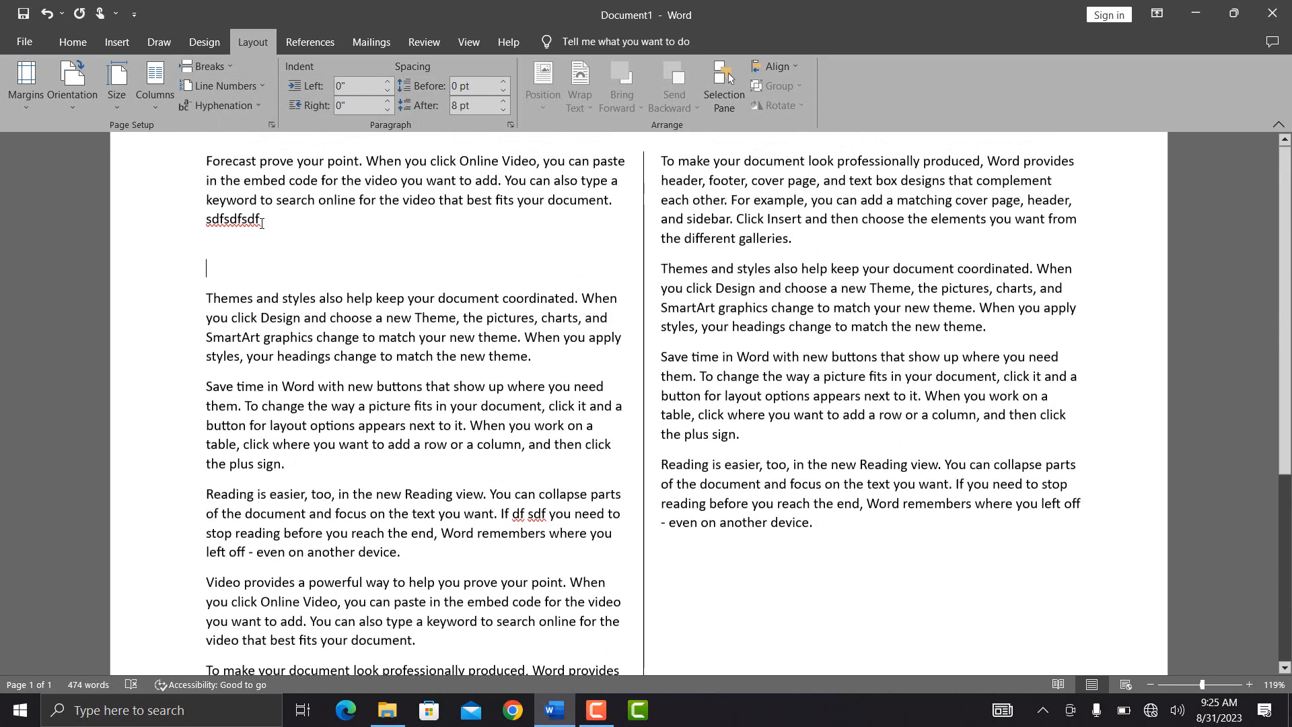
text(sf)
key(BackSpace)
key(BackSpace)
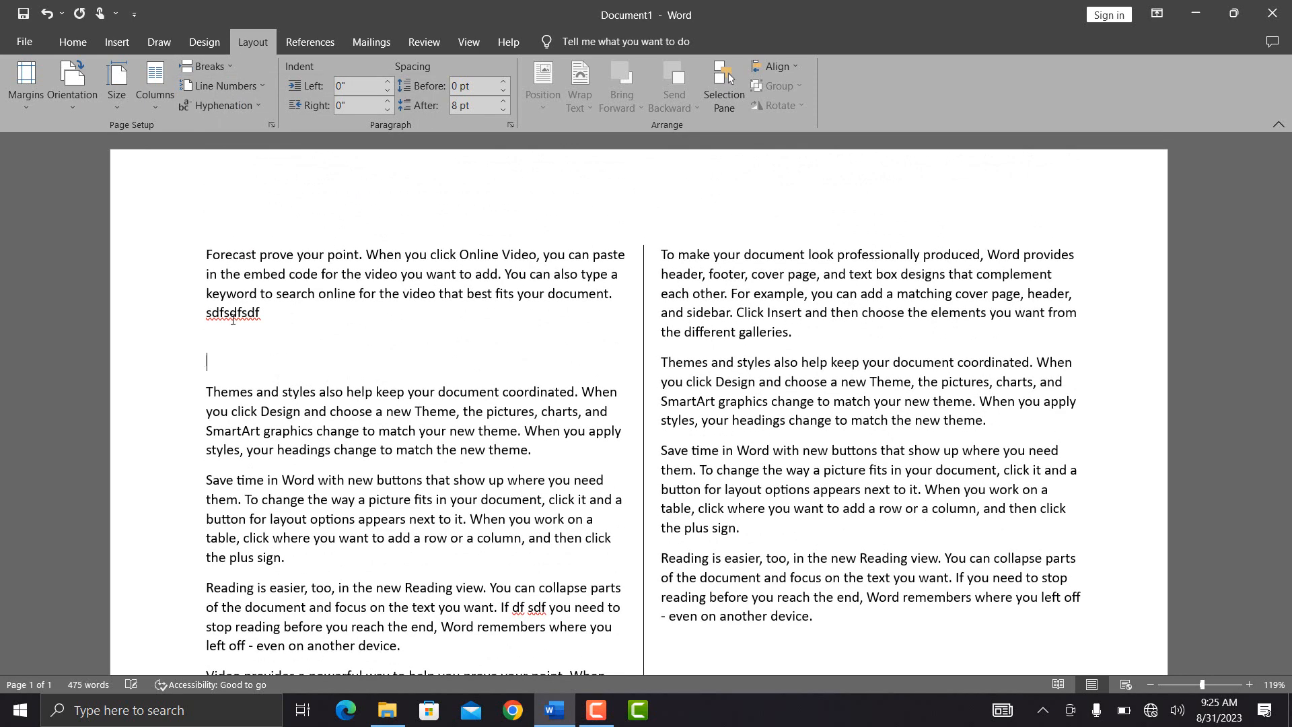
- Insert an Even Page section break after the last paragraph of the left column and check the following pages
click(233, 64)
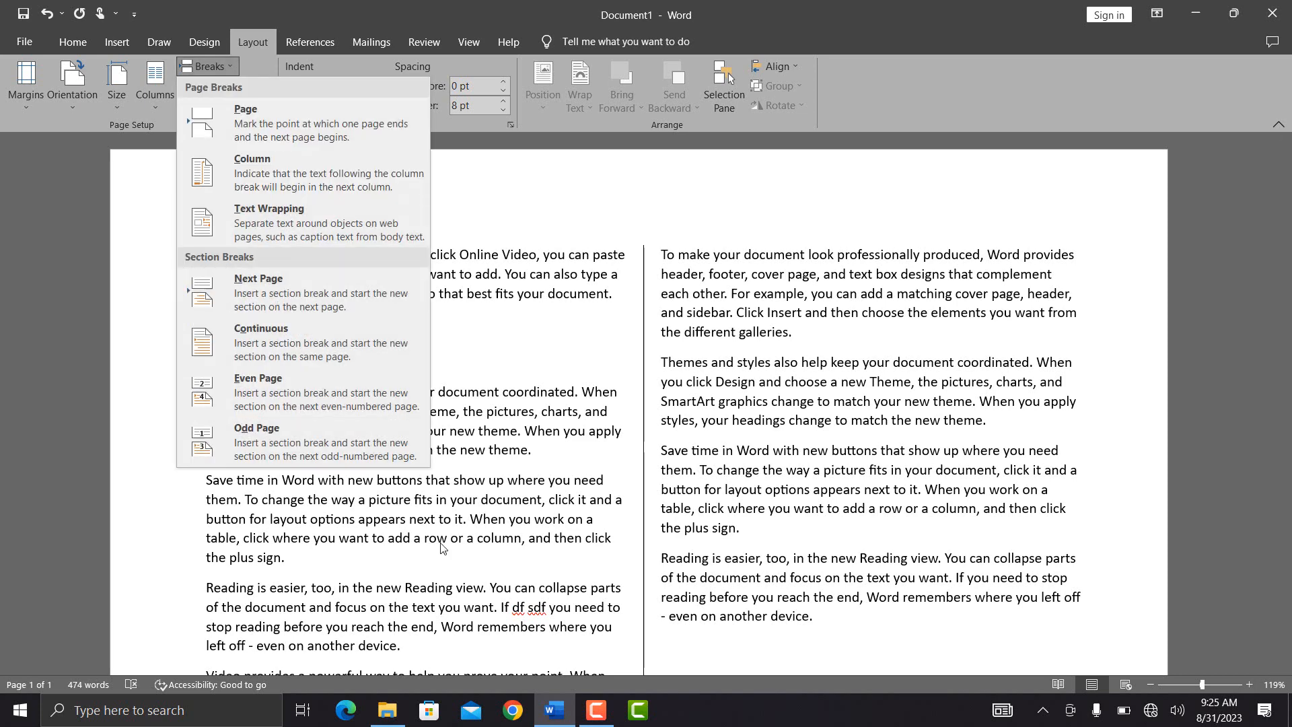
click(326, 395)
scroll(442, 543, down, 6)
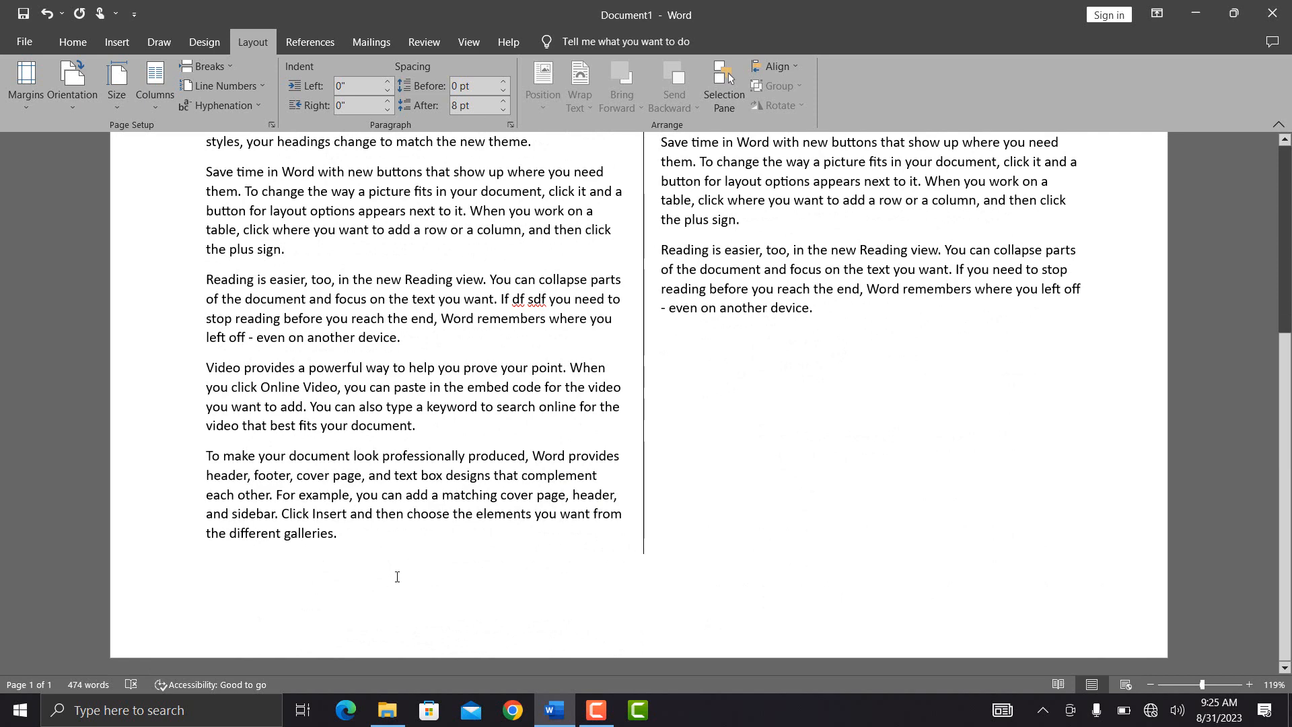
scroll(397, 577, down, 10)
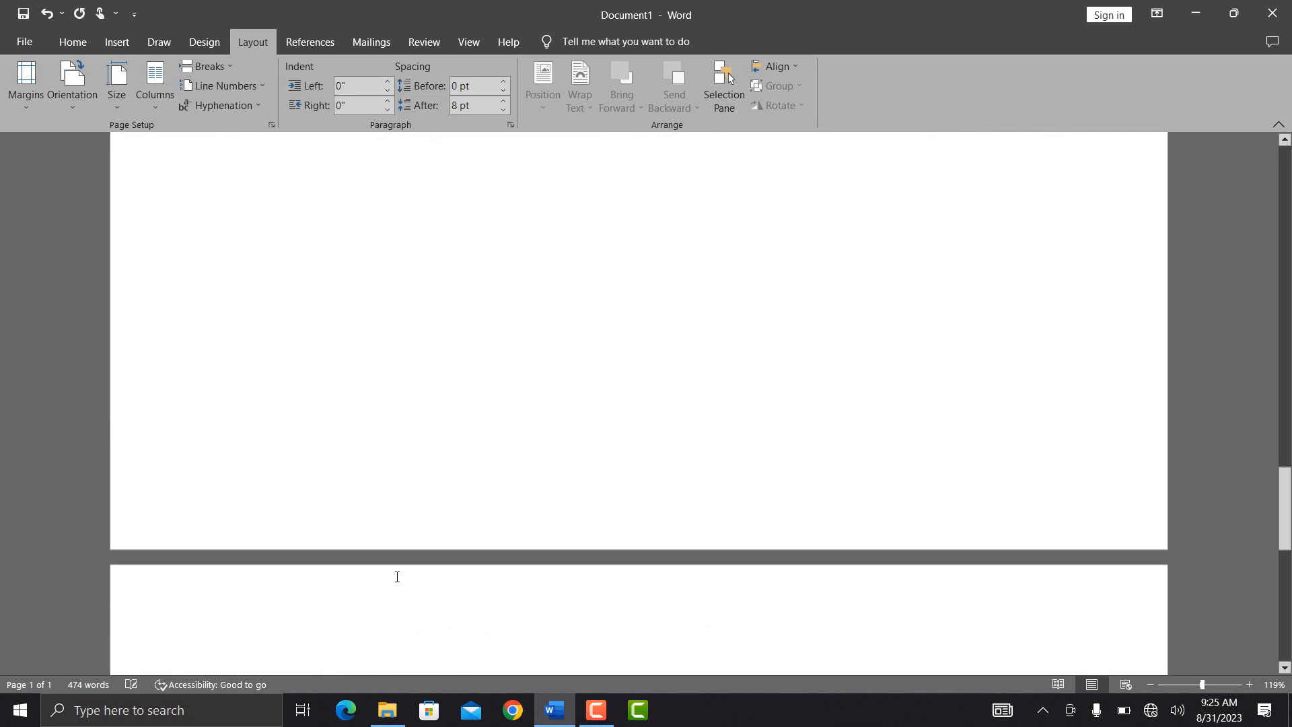
scroll(404, 451, up, 15)
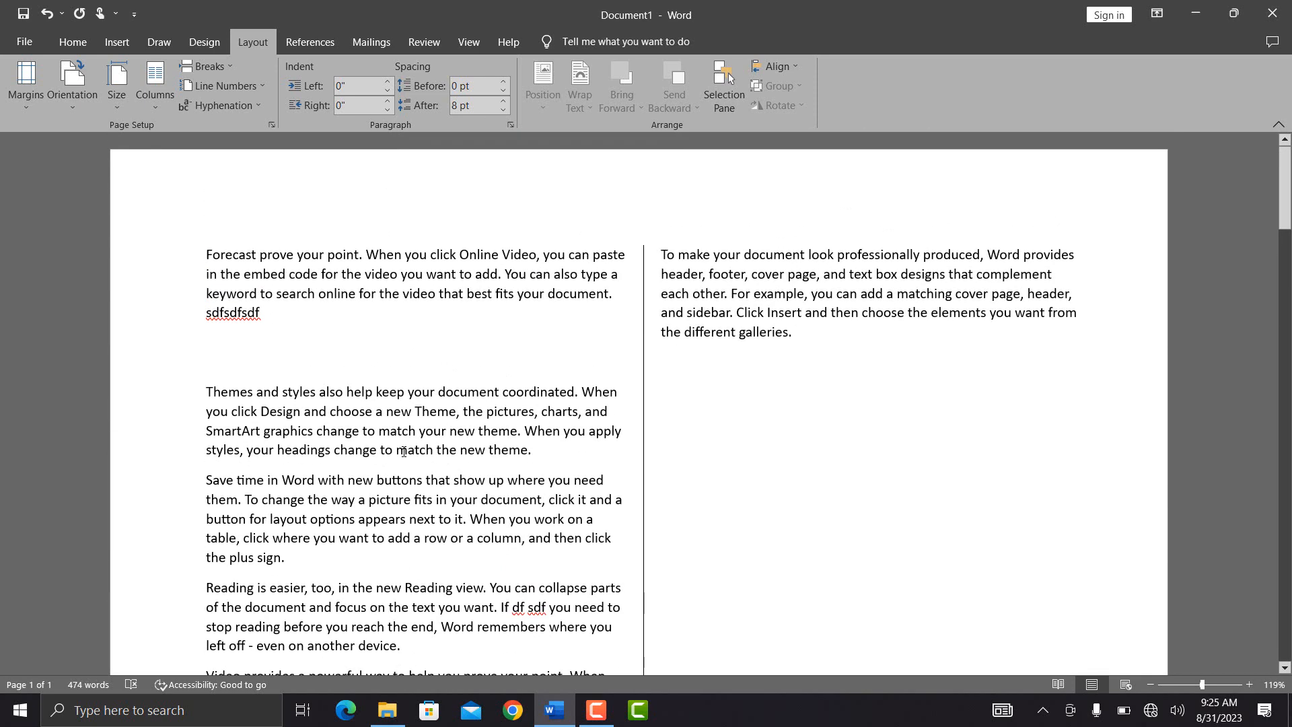
- Insert an Even Page section break before the "Themes and styles" paragraph and check where that text continues
click(228, 66)
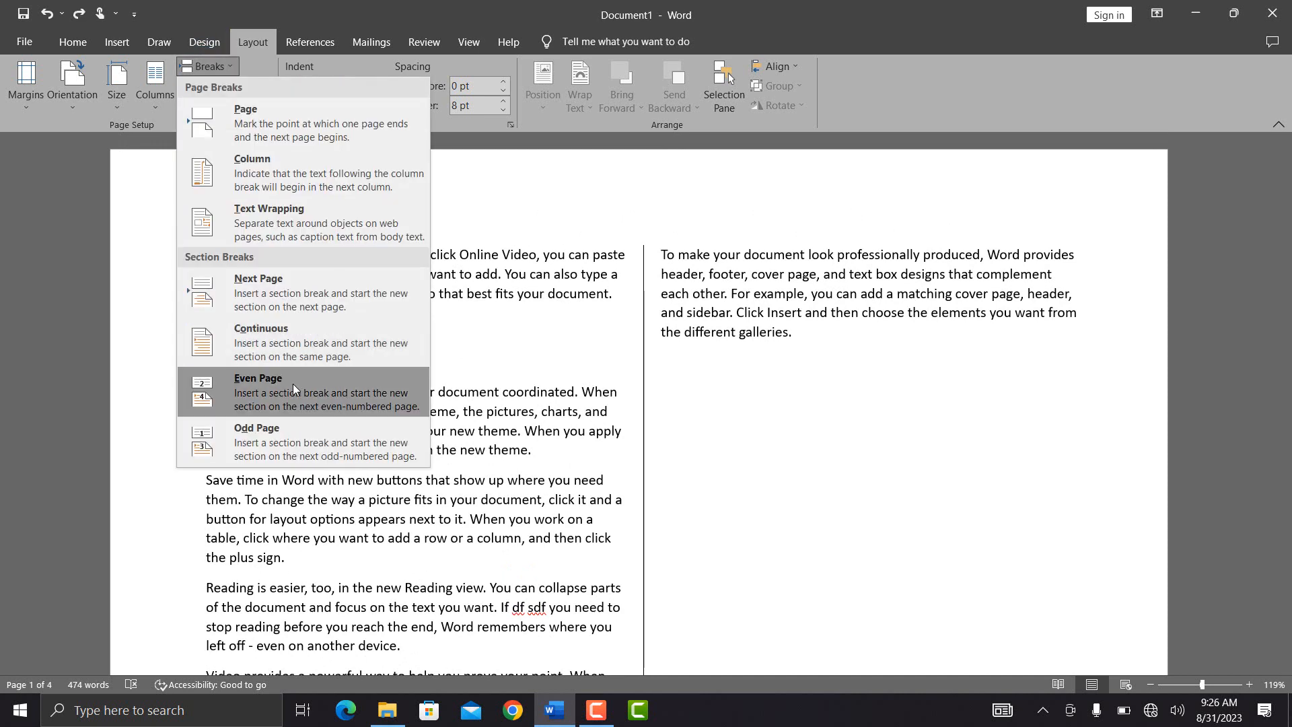
click(293, 384)
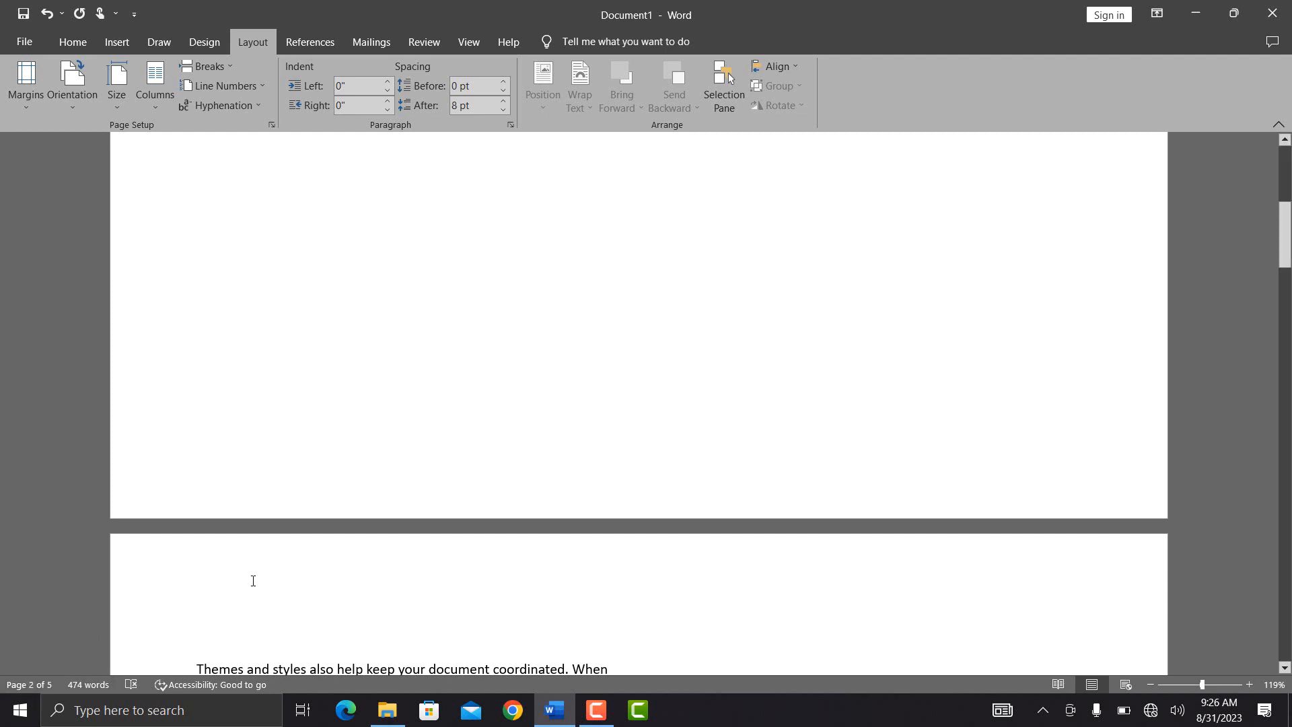
scroll(253, 581, down, 10)
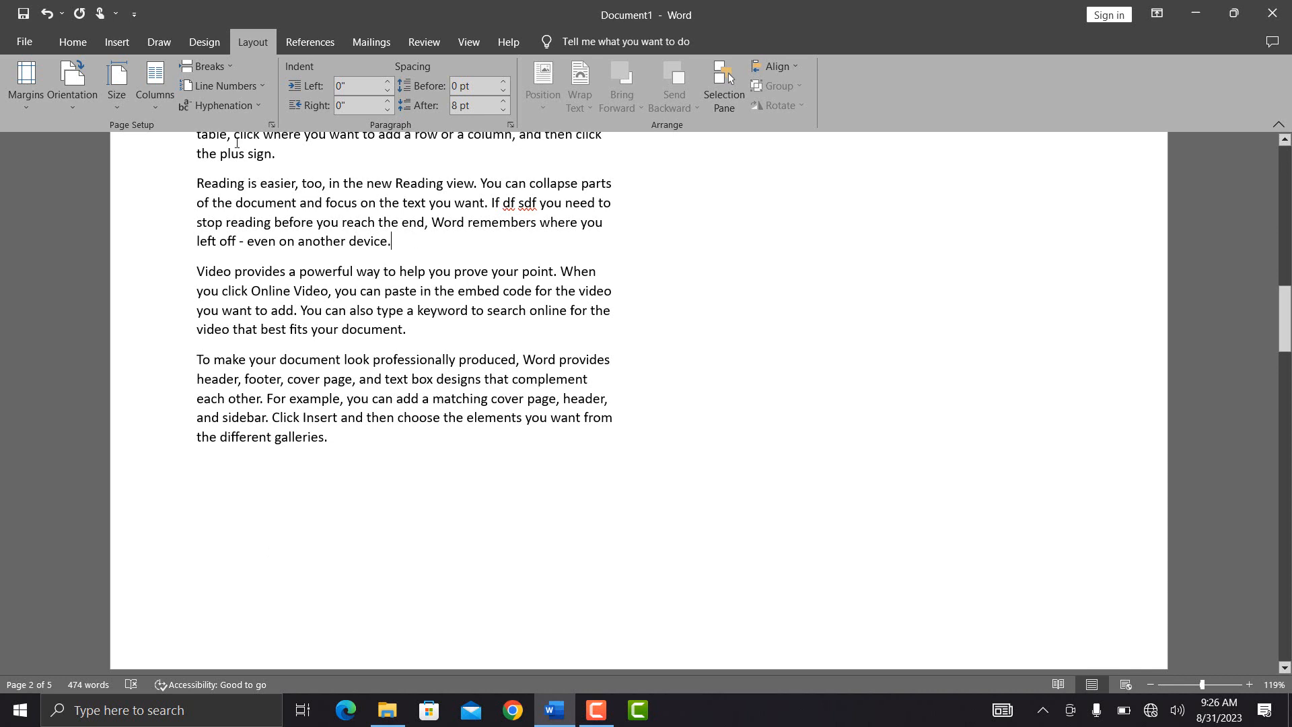
- Insert an Odd Page section break after the "Reading is easier" paragraph and review the pages and the available break types
click(228, 71)
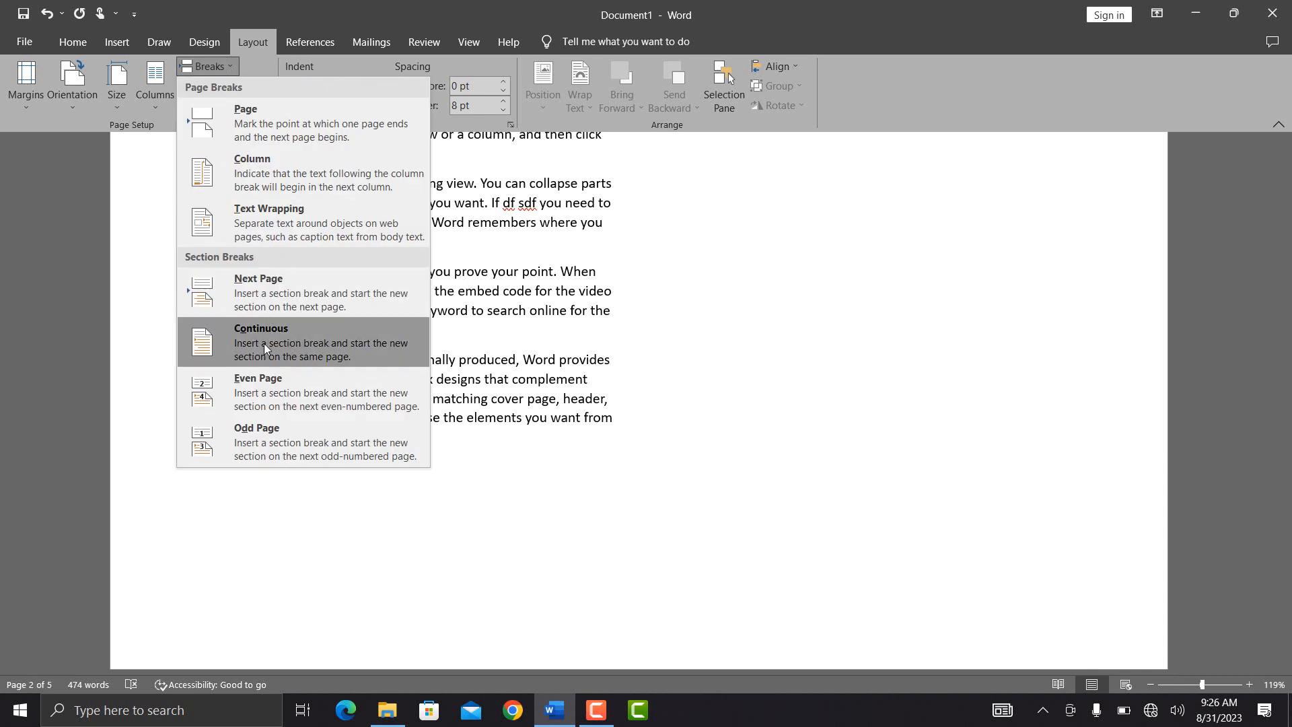
click(272, 434)
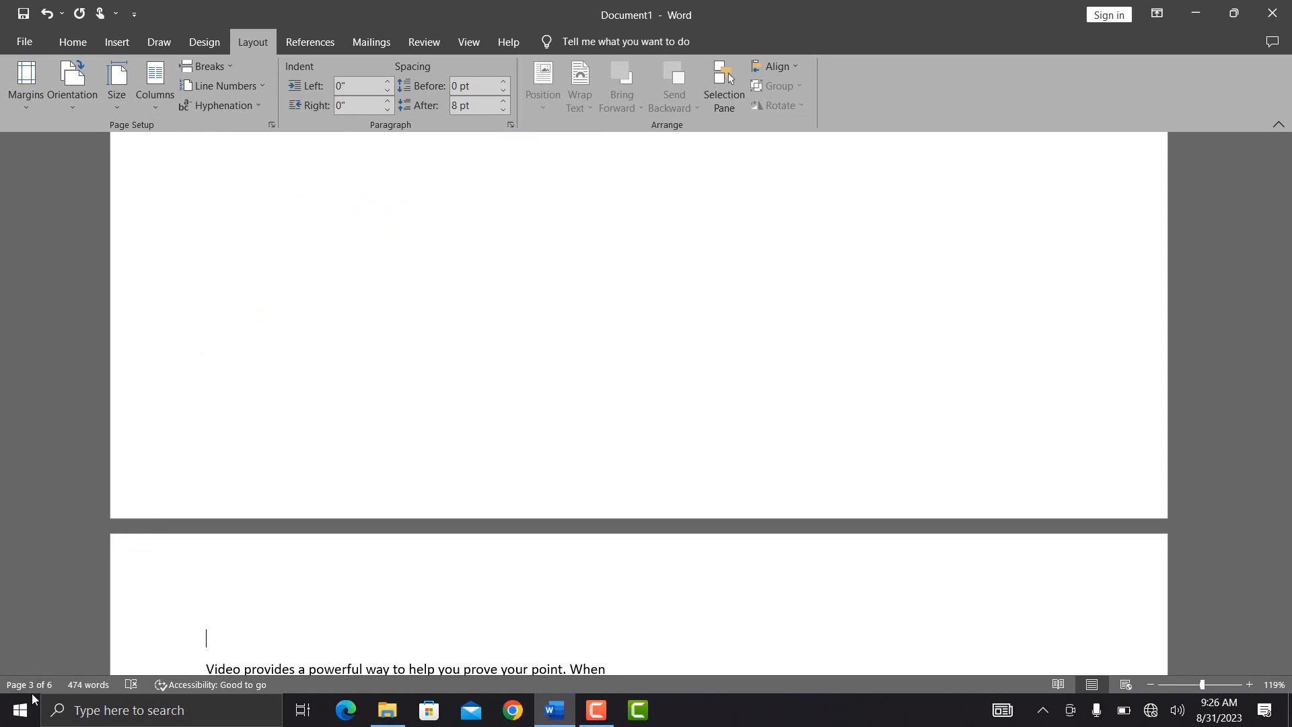
scroll(228, 584, down, 10)
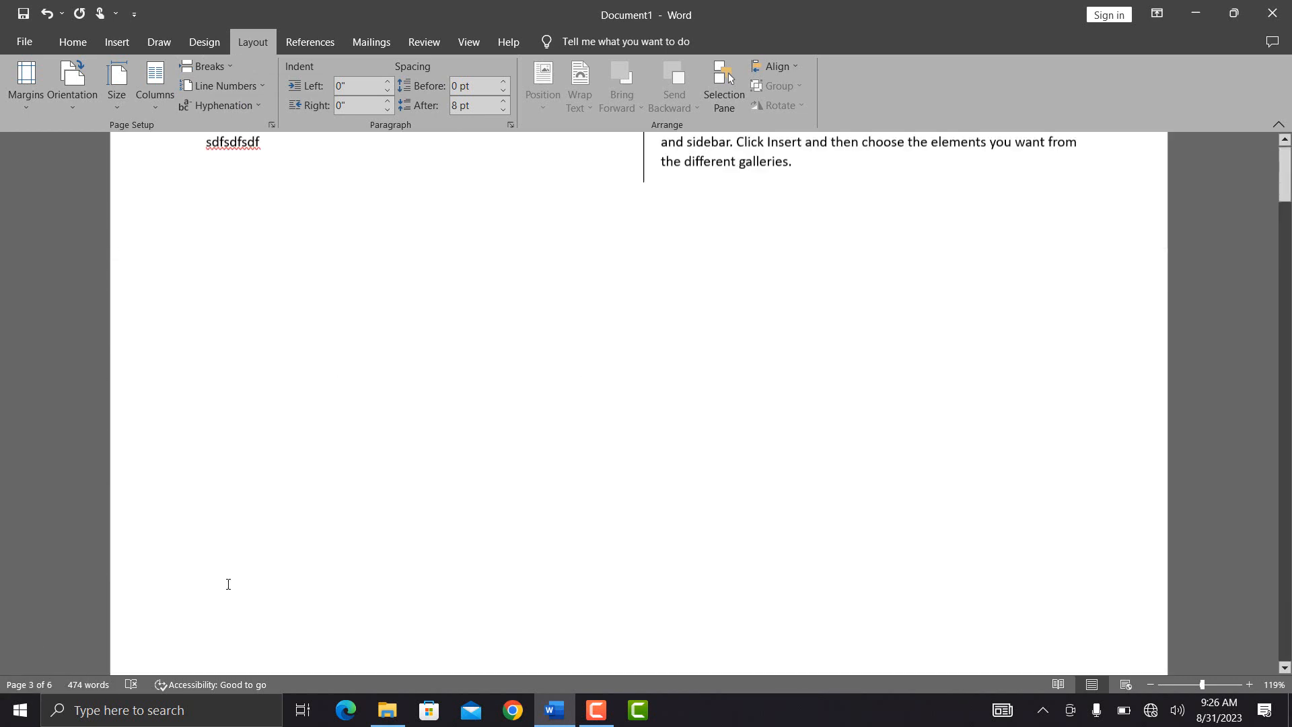
scroll(228, 585, up, 3)
click(209, 66)
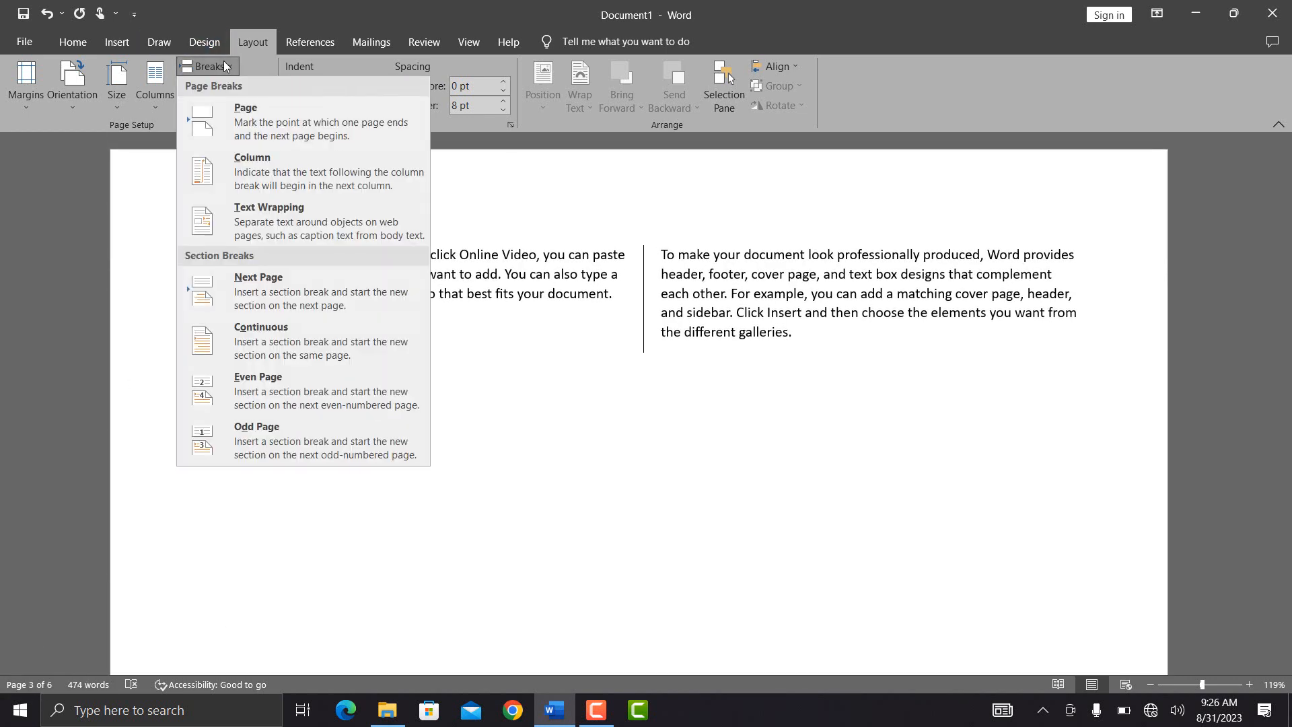
click(500, 421)
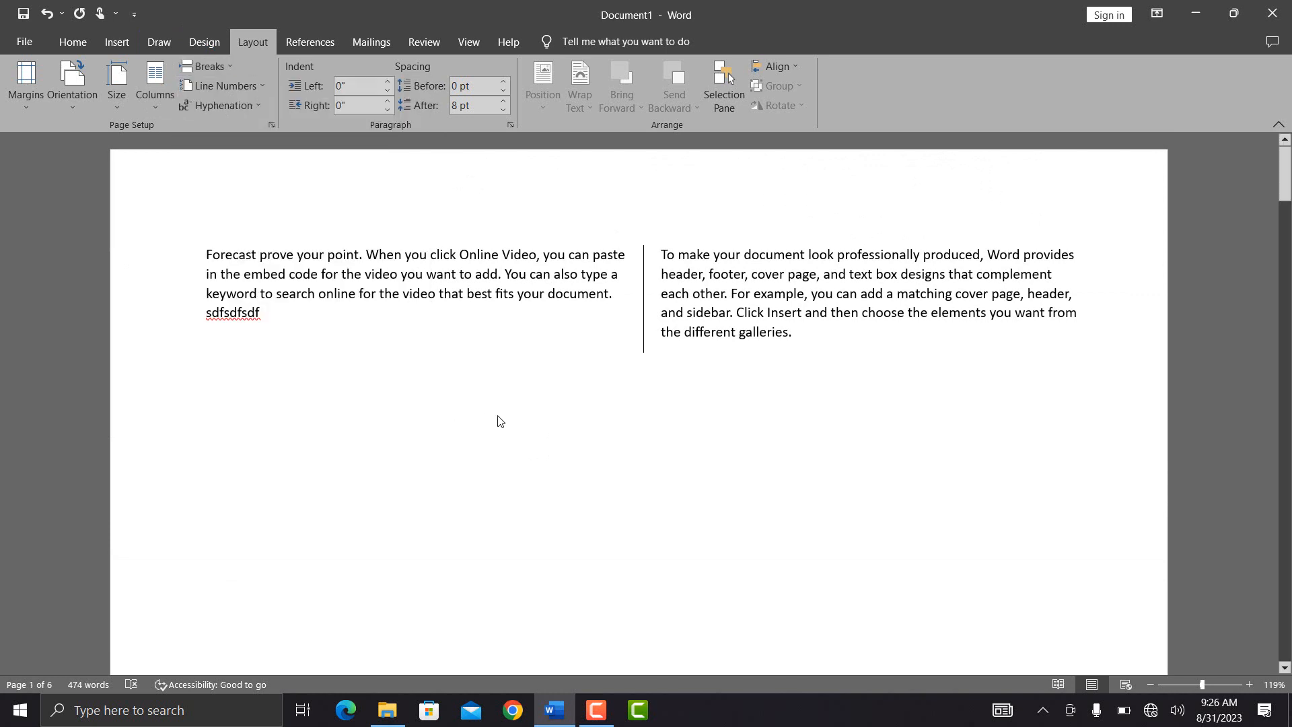